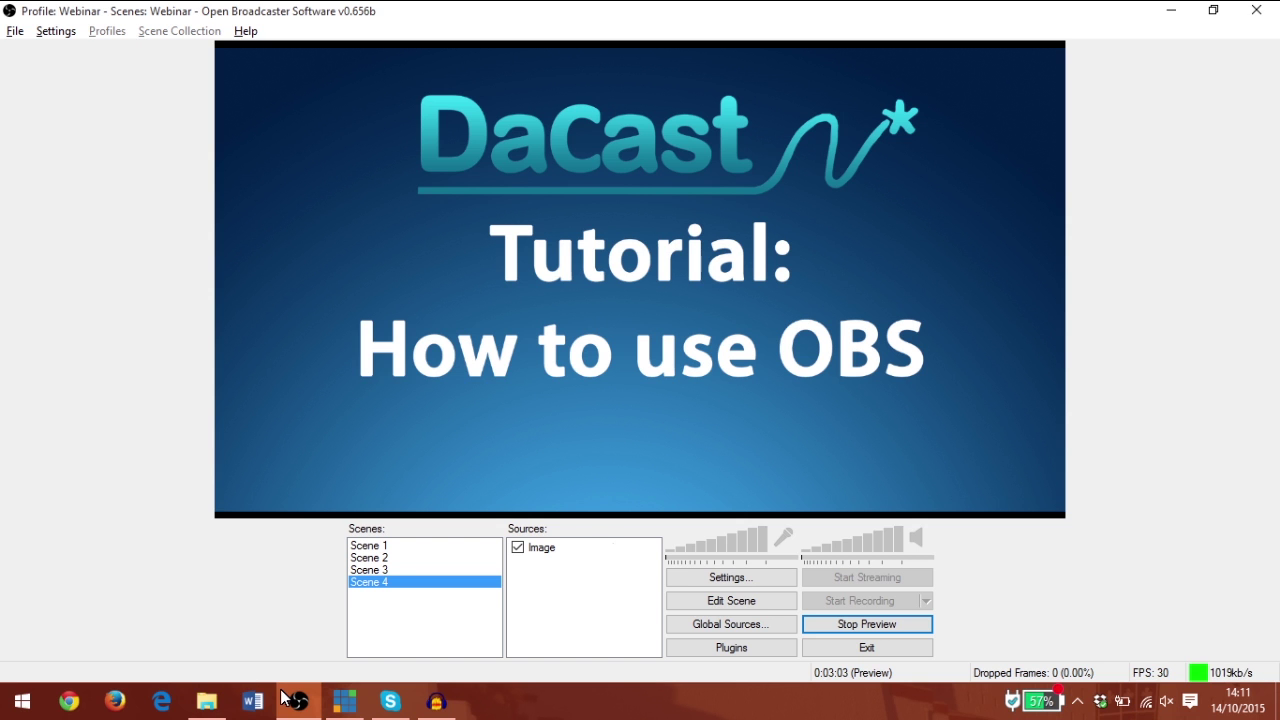
# - Cycle through Scenes 1 to 4 and open, then dismiss, the title image source's options
pyautogui.press('Up')
pyautogui.press('Up')
pyautogui.press('Up')
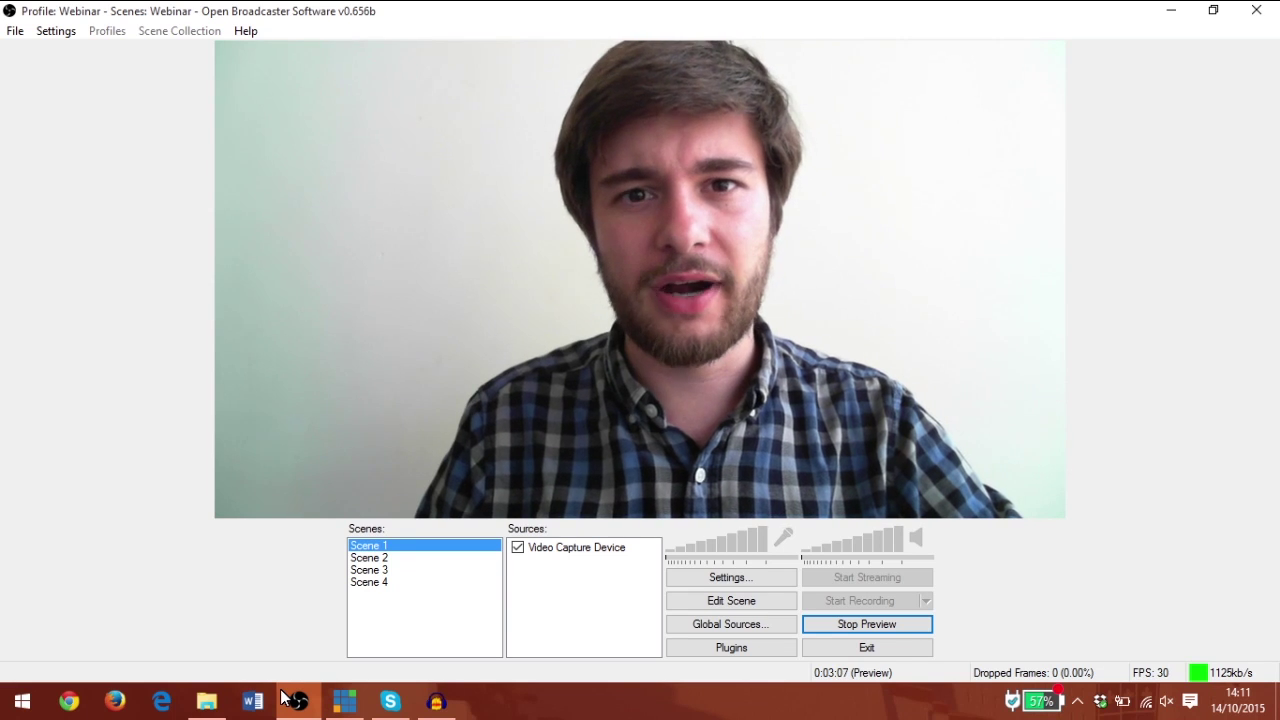
pyautogui.press('Down')
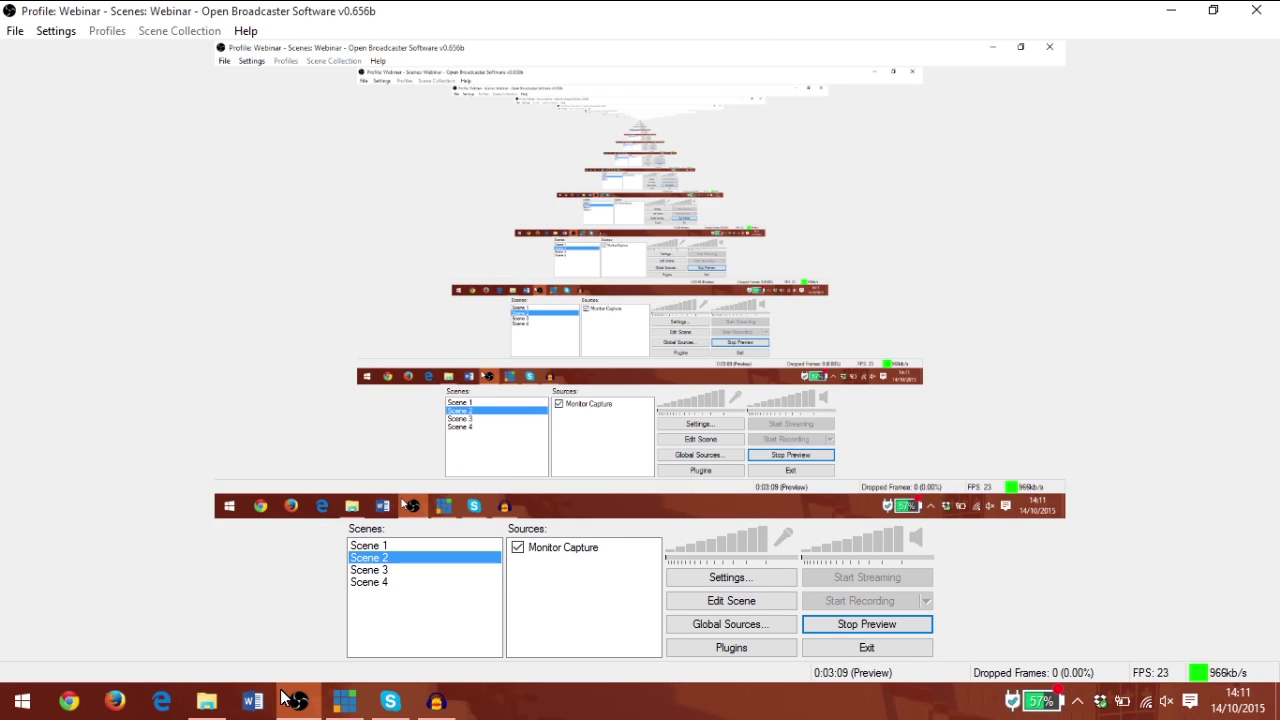
pyautogui.press('Down')
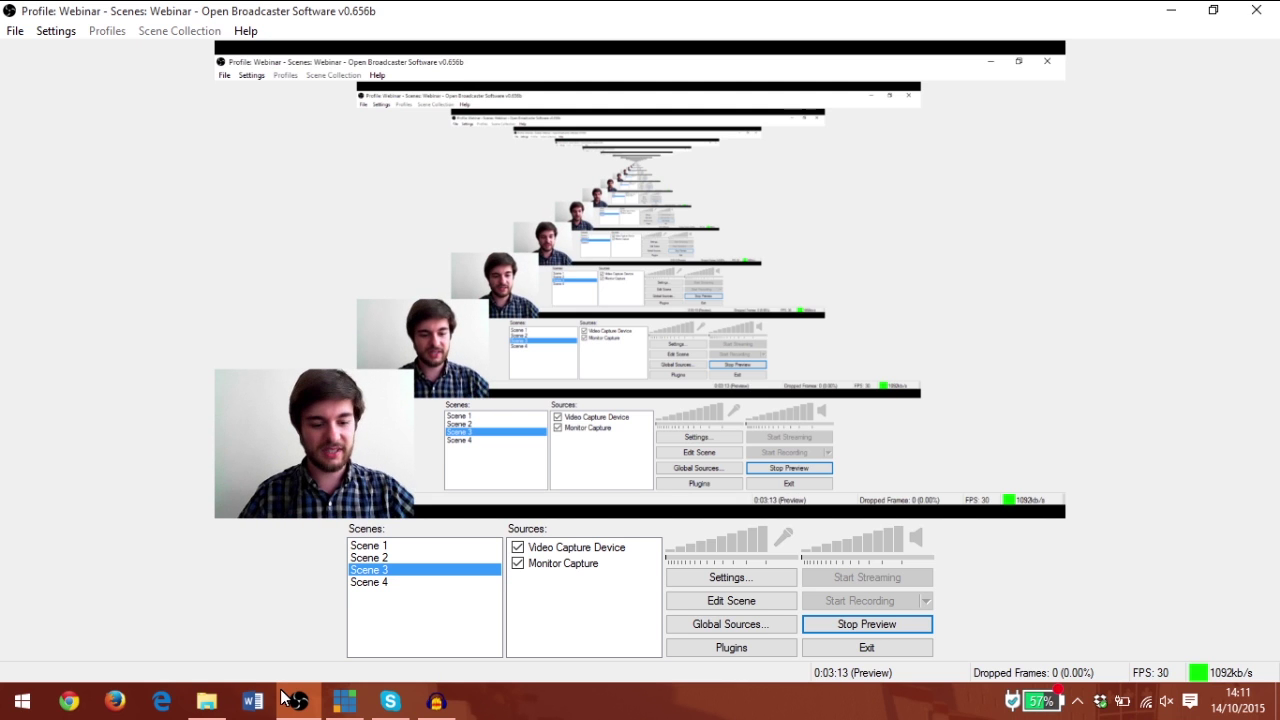
pyautogui.press('Down')
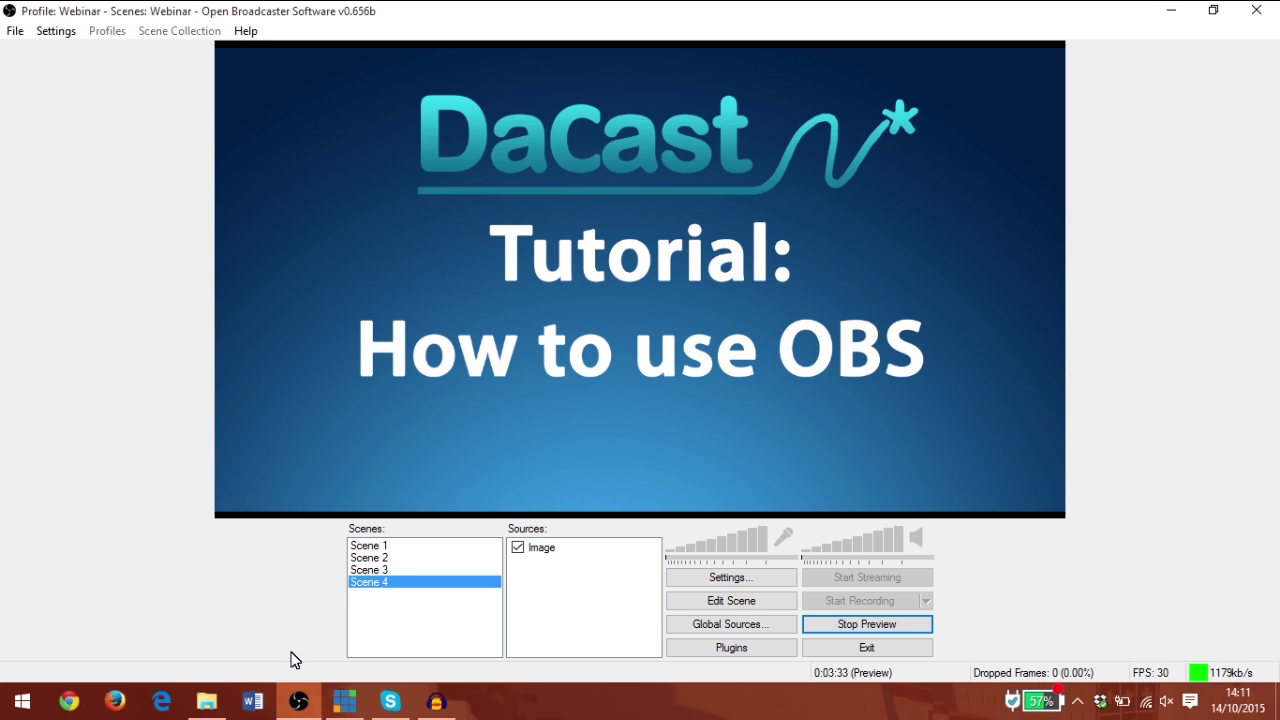
pyautogui.rightClick(409, 206)
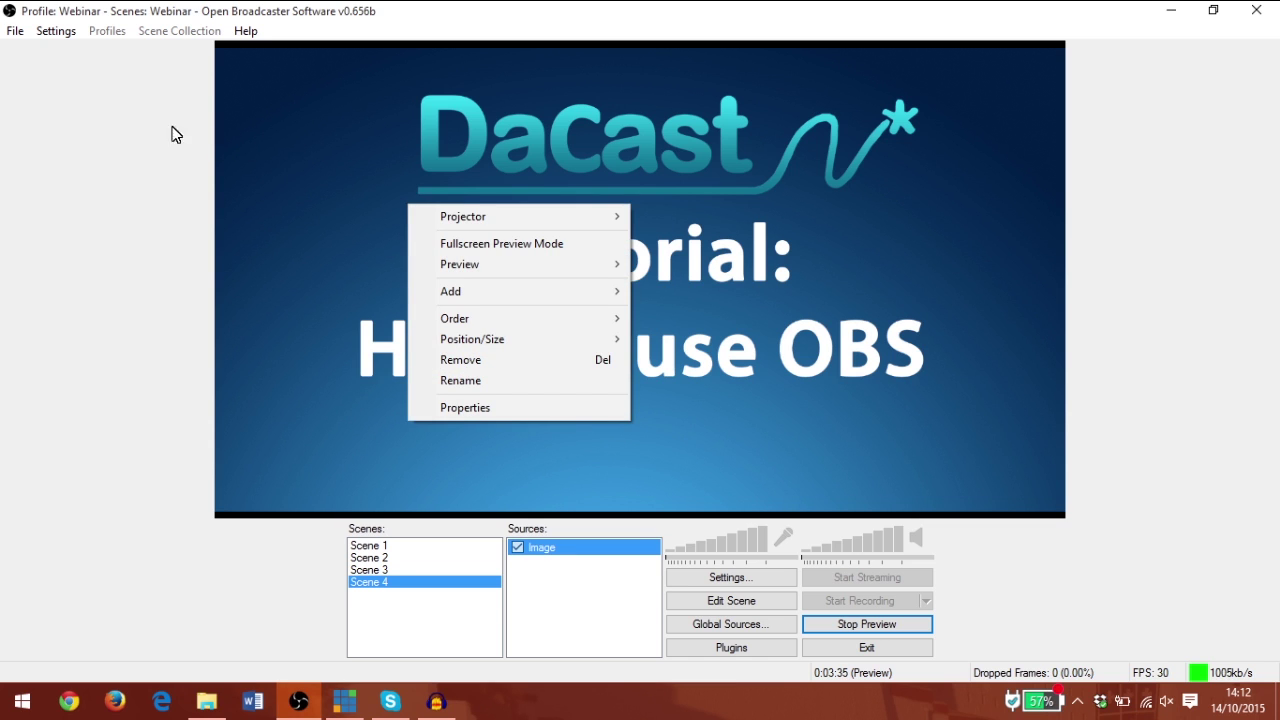
pyautogui.click(110, 124)
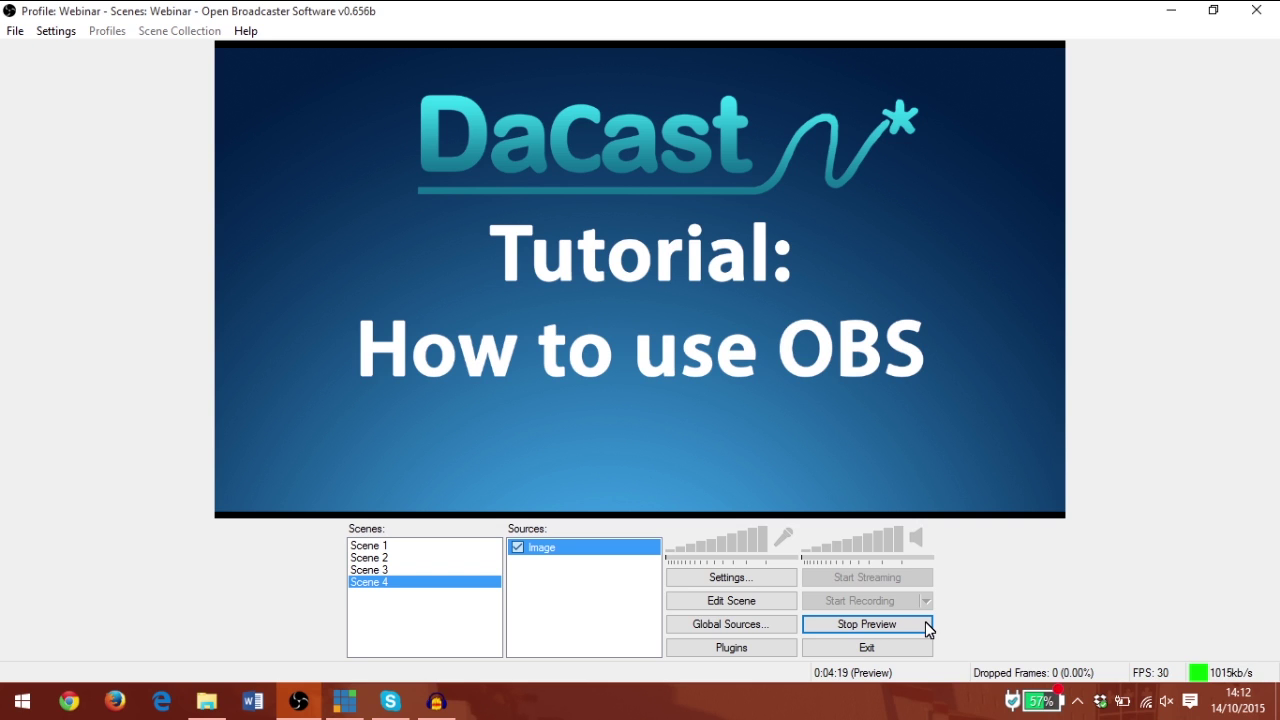
# - Stop previewing the current scene
pyautogui.click(919, 623)
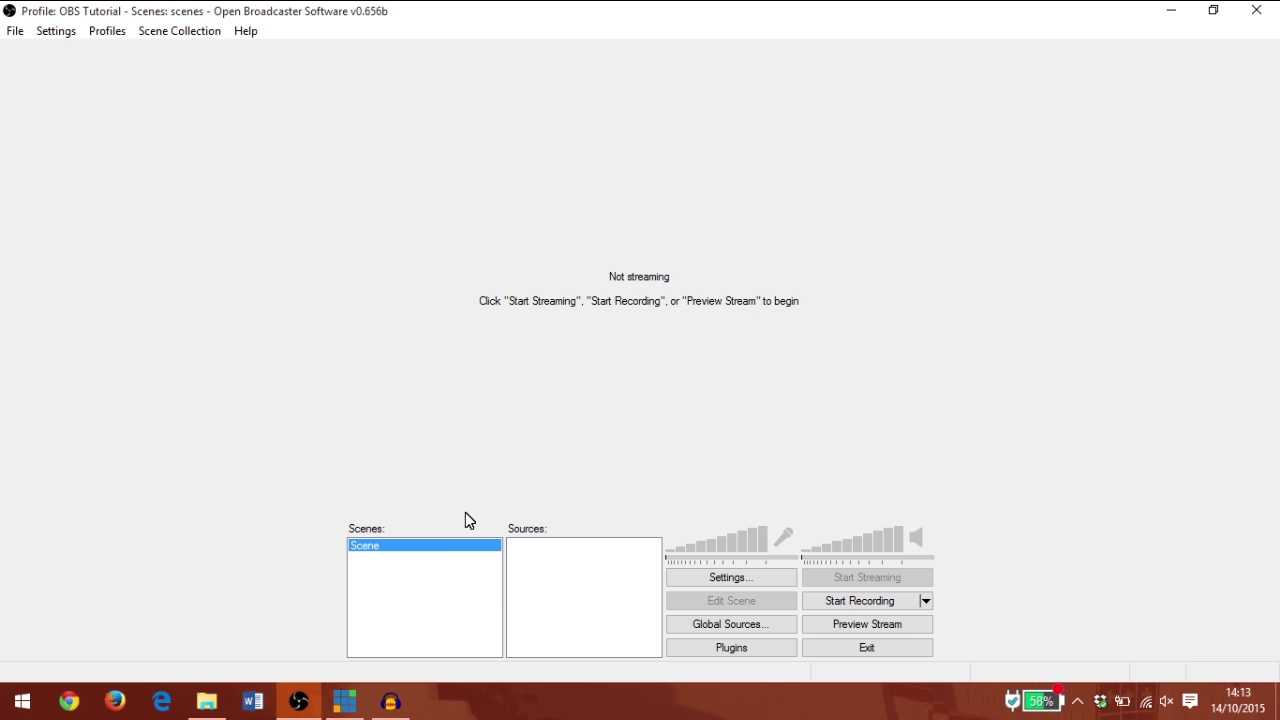
pyautogui.click(372, 560)
pyautogui.click(527, 545)
# - Add a Video Capture Device source, keeping its default name
pyautogui.rightClick(527, 560)
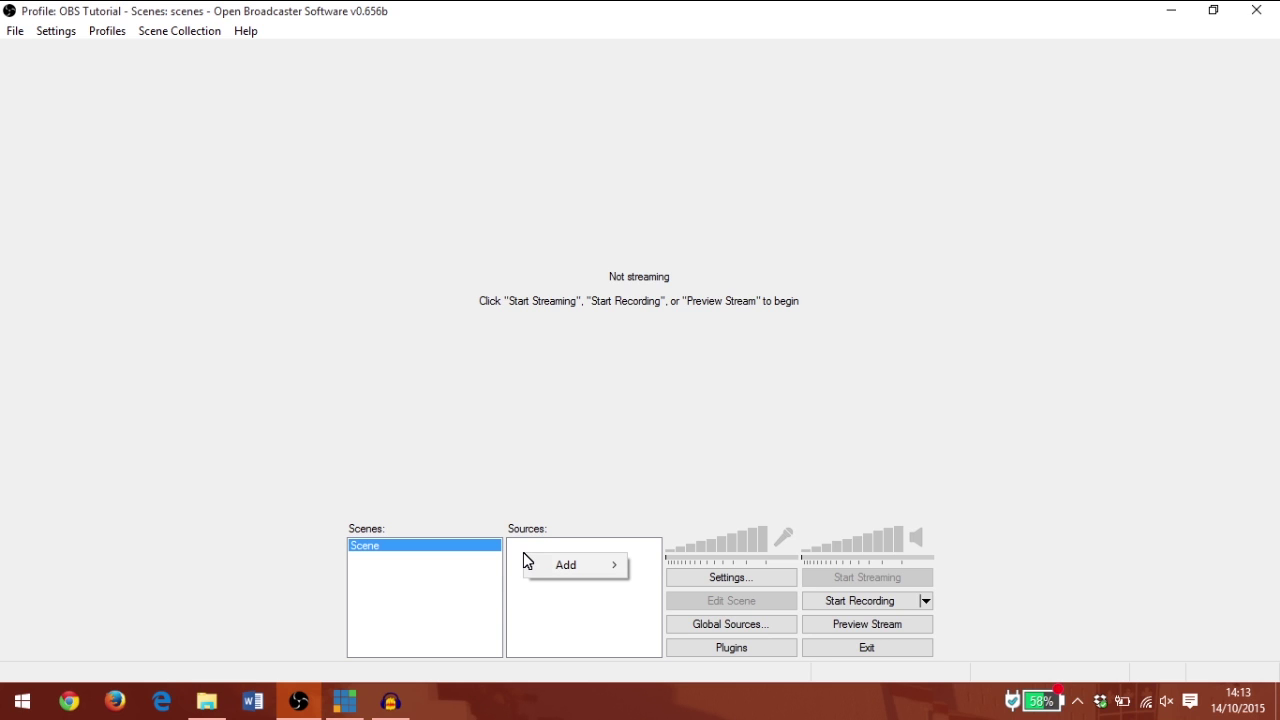
pyautogui.moveTo(568, 563)
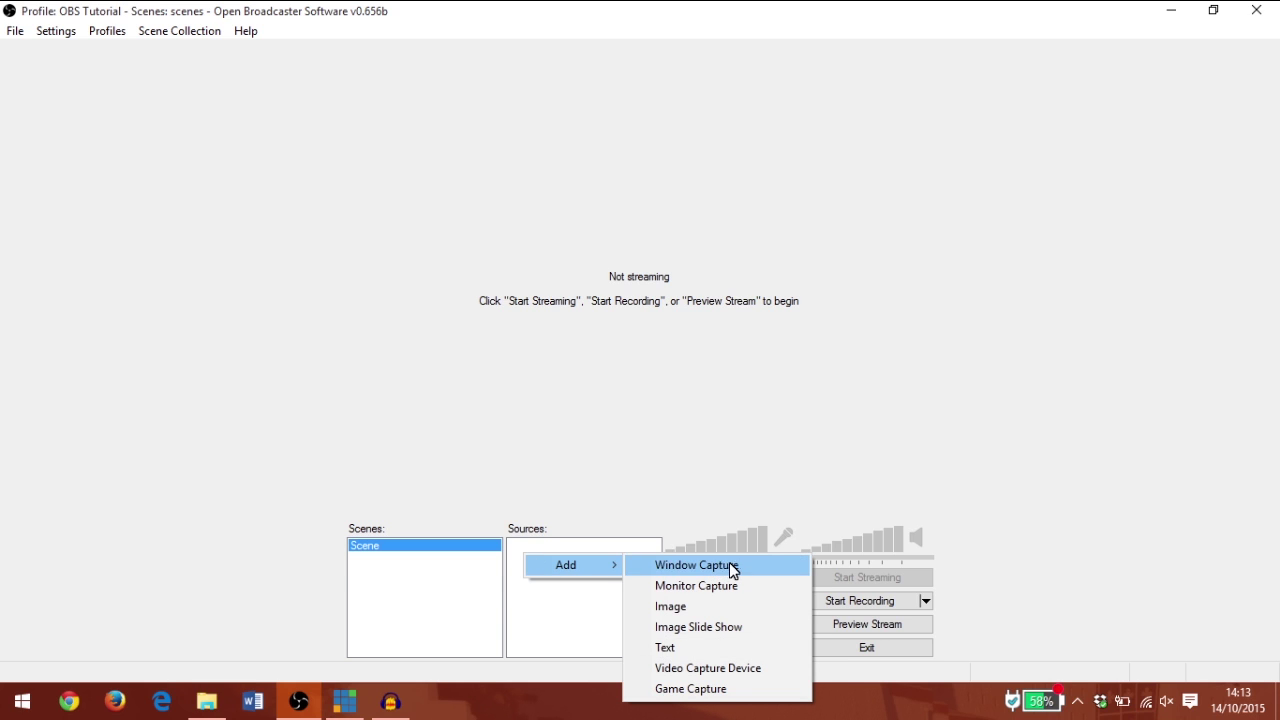
pyautogui.click(754, 680)
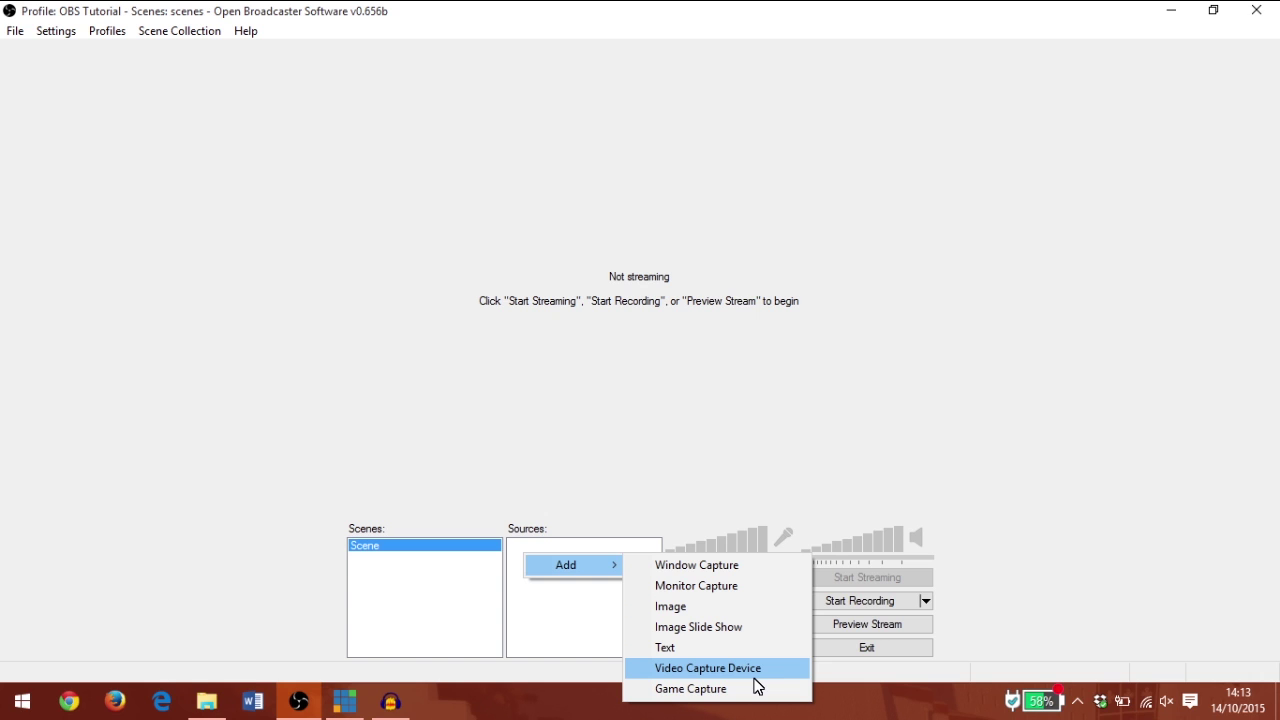
pyautogui.click(757, 680)
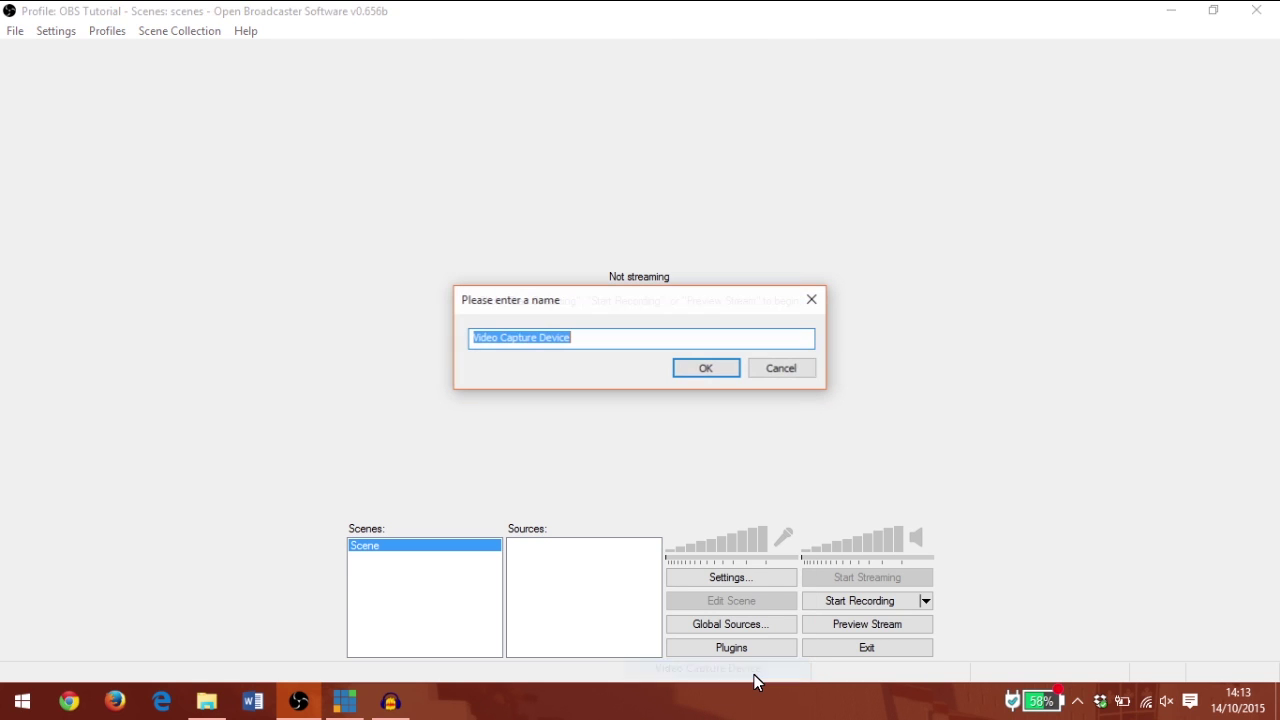
pyautogui.click(709, 368)
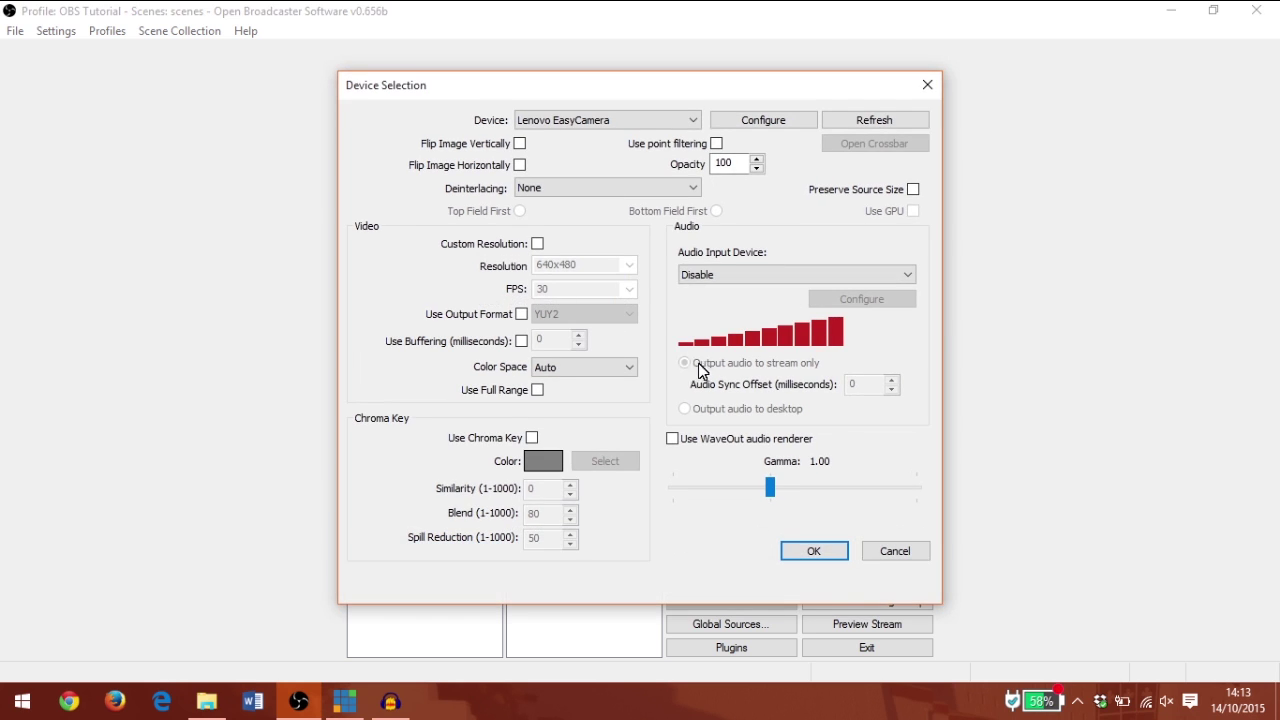
# - Set the device to Microsoft LifeCam Studio, confirm the source, and start the preview
pyautogui.click(702, 120)
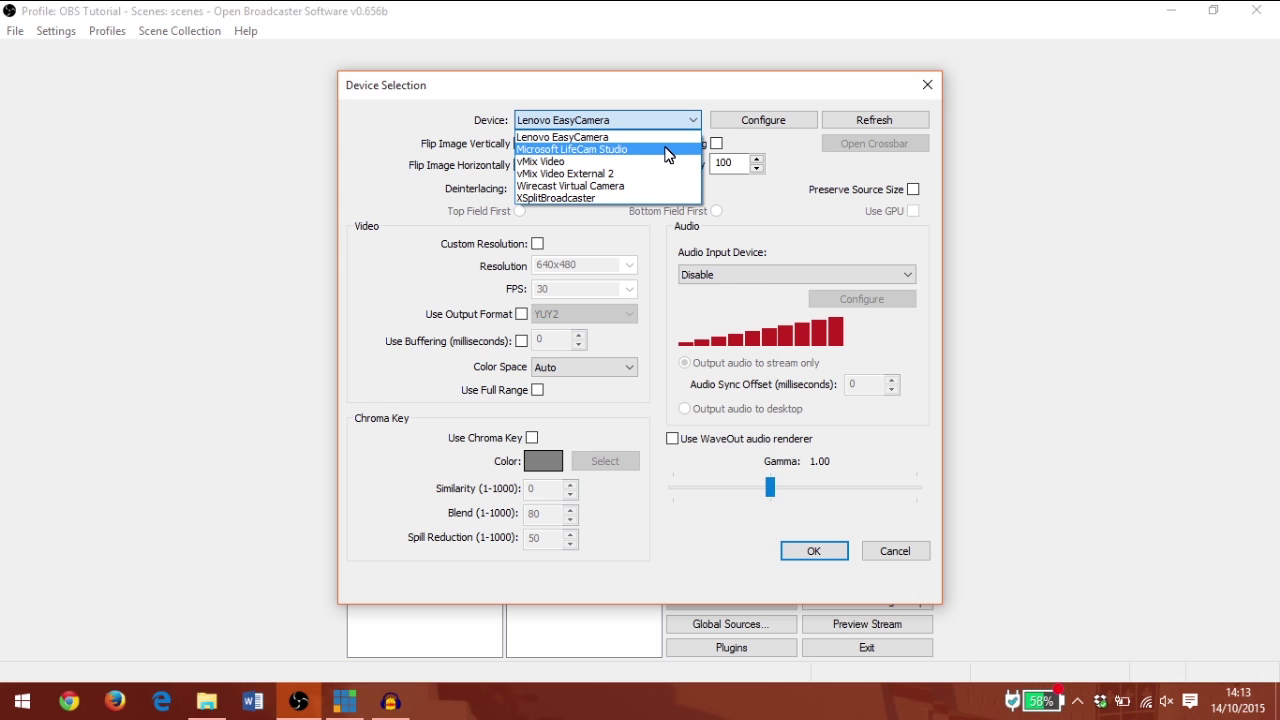
pyautogui.click(668, 155)
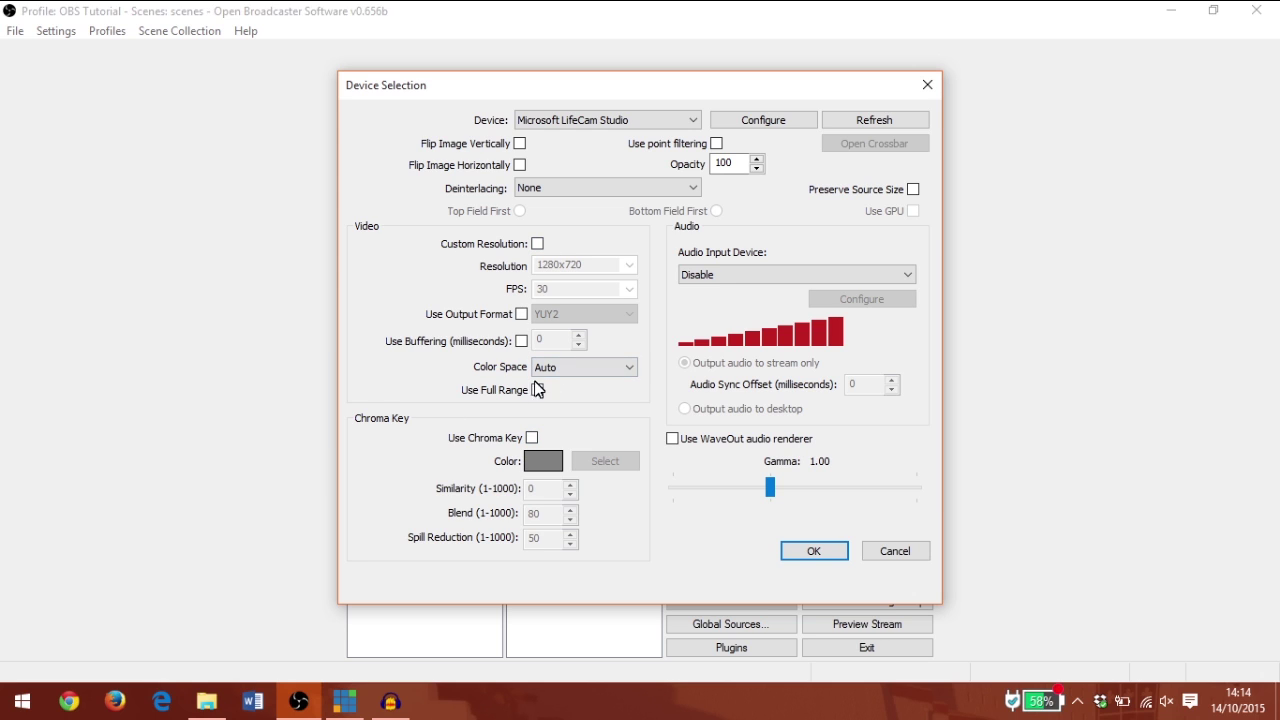
pyautogui.click(814, 551)
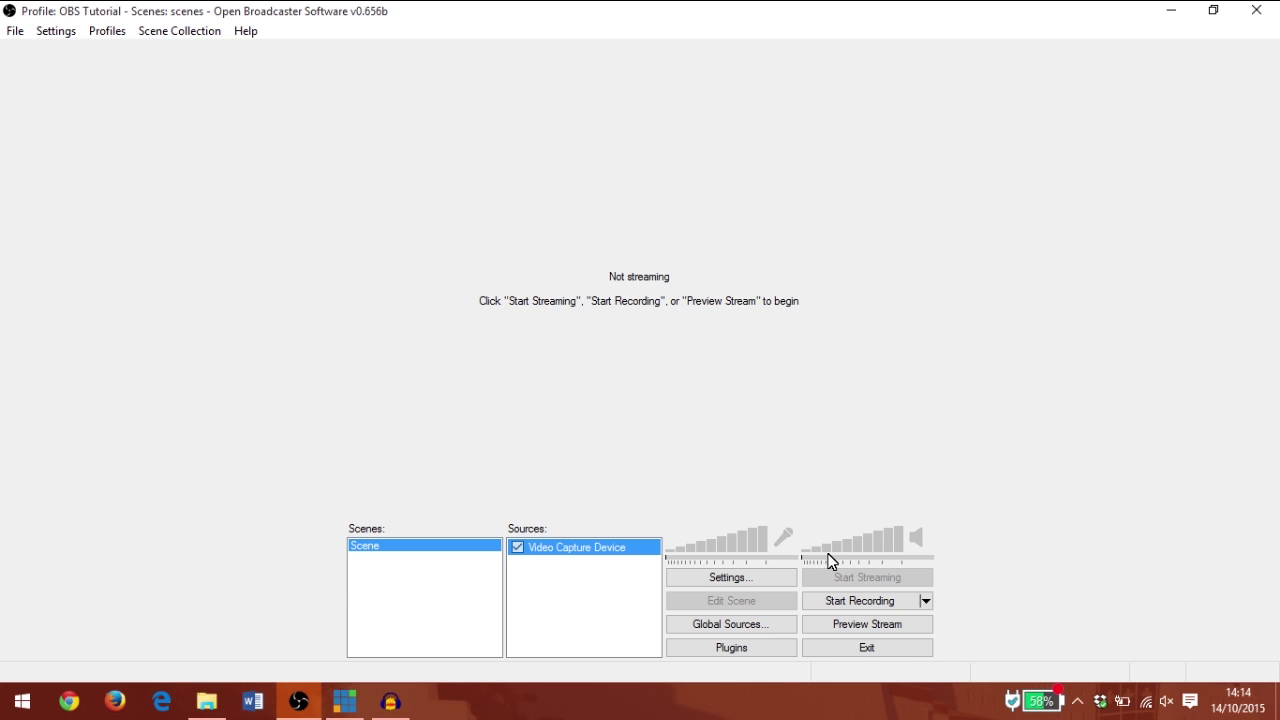
pyautogui.click(865, 626)
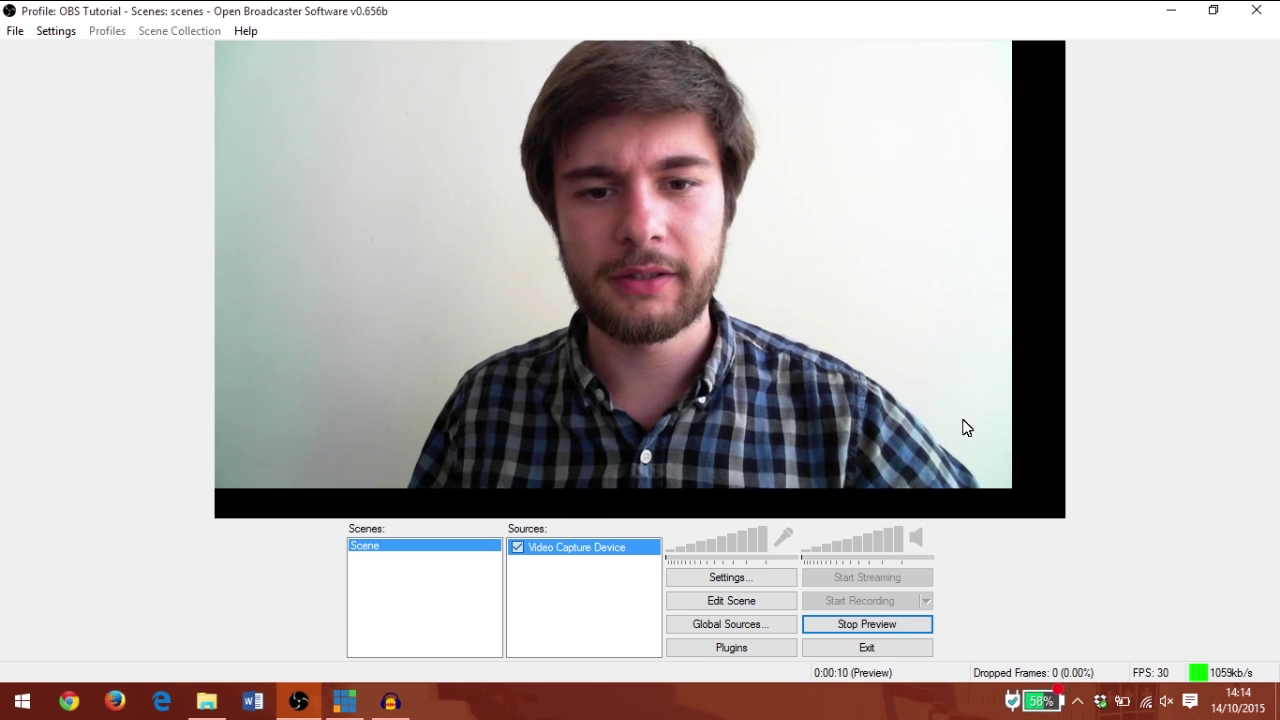
# - Fit the webcam source to the screen so it fills the preview frame
pyautogui.rightClick(755, 234)
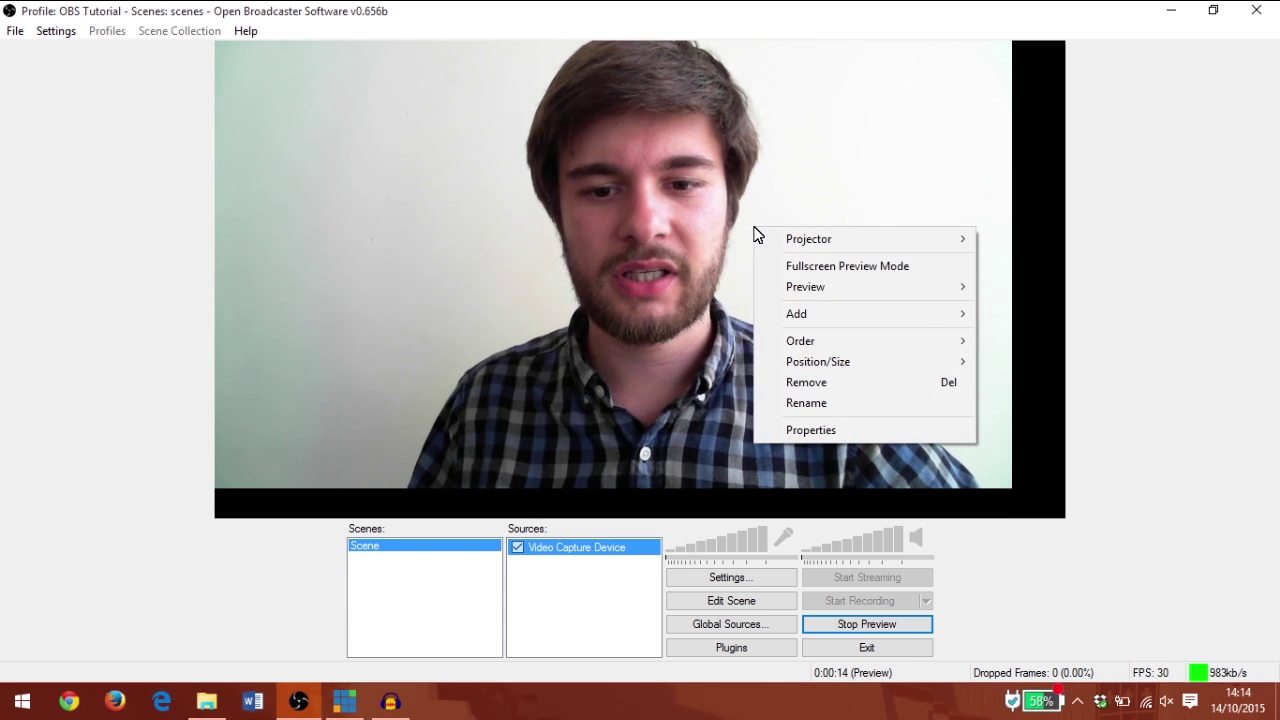
pyautogui.moveTo(889, 368)
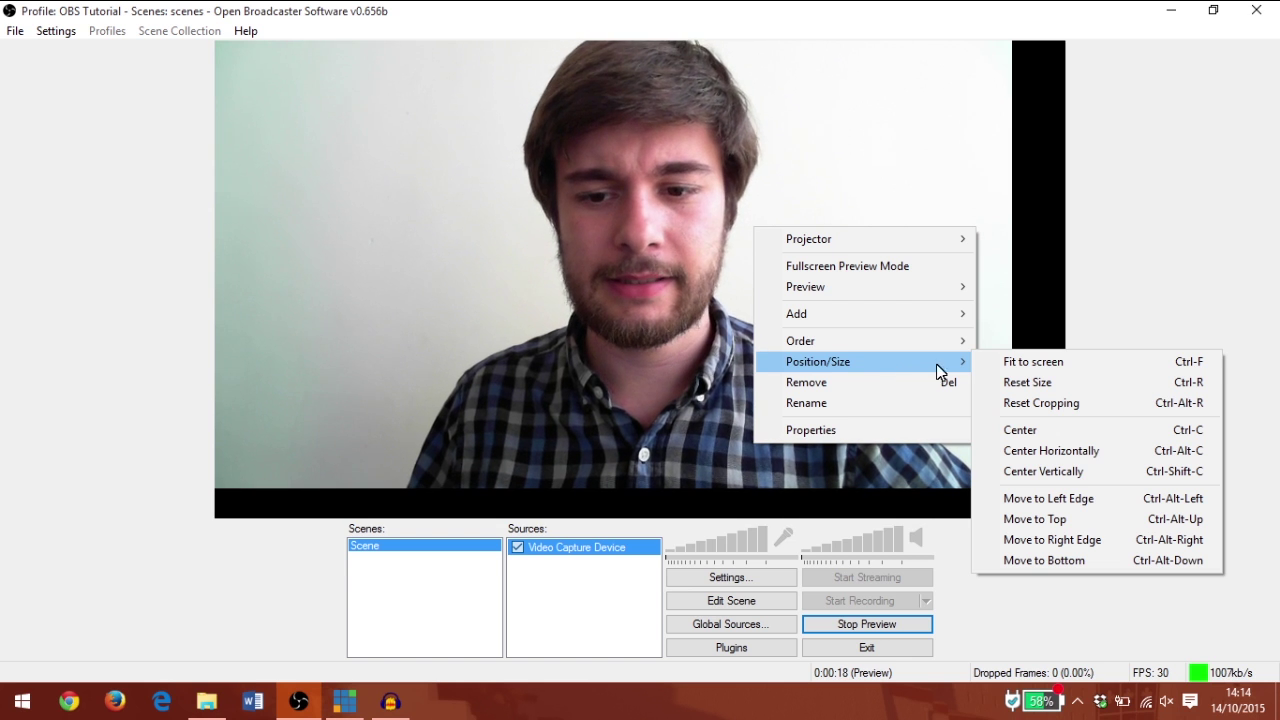
pyautogui.click(1018, 368)
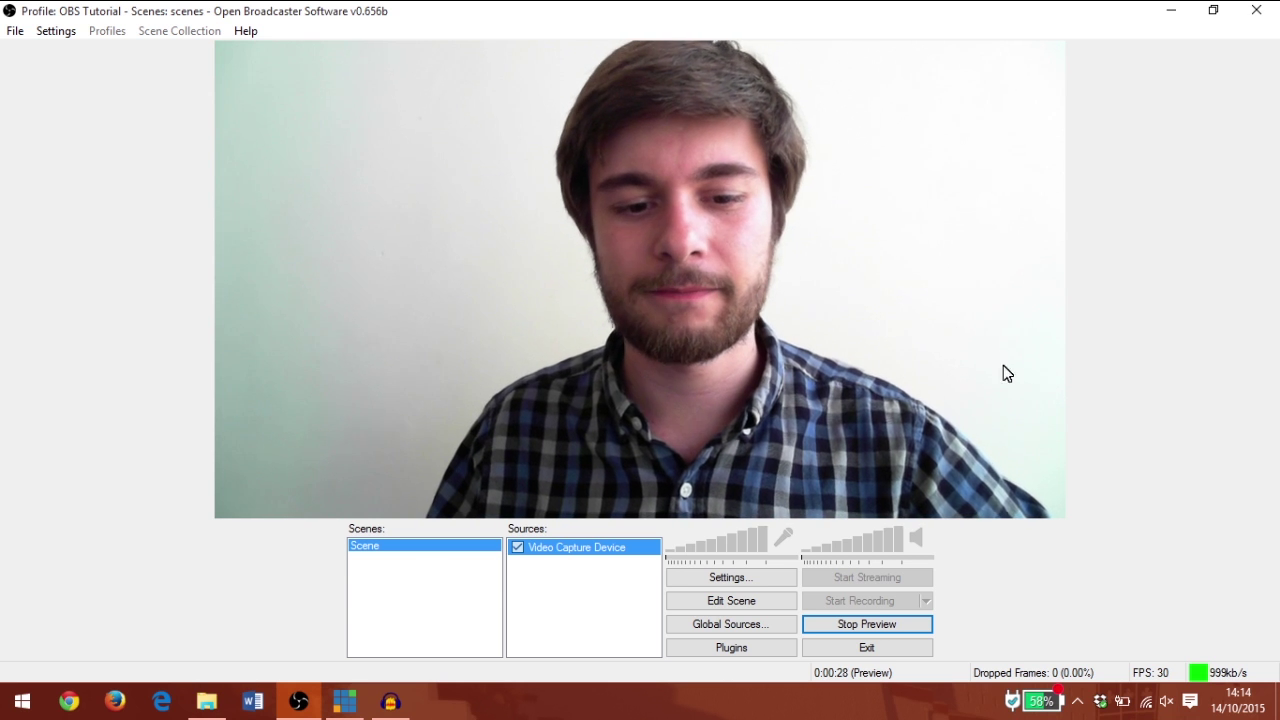
# - Add a new scene named Scene 2
pyautogui.rightClick(407, 582)
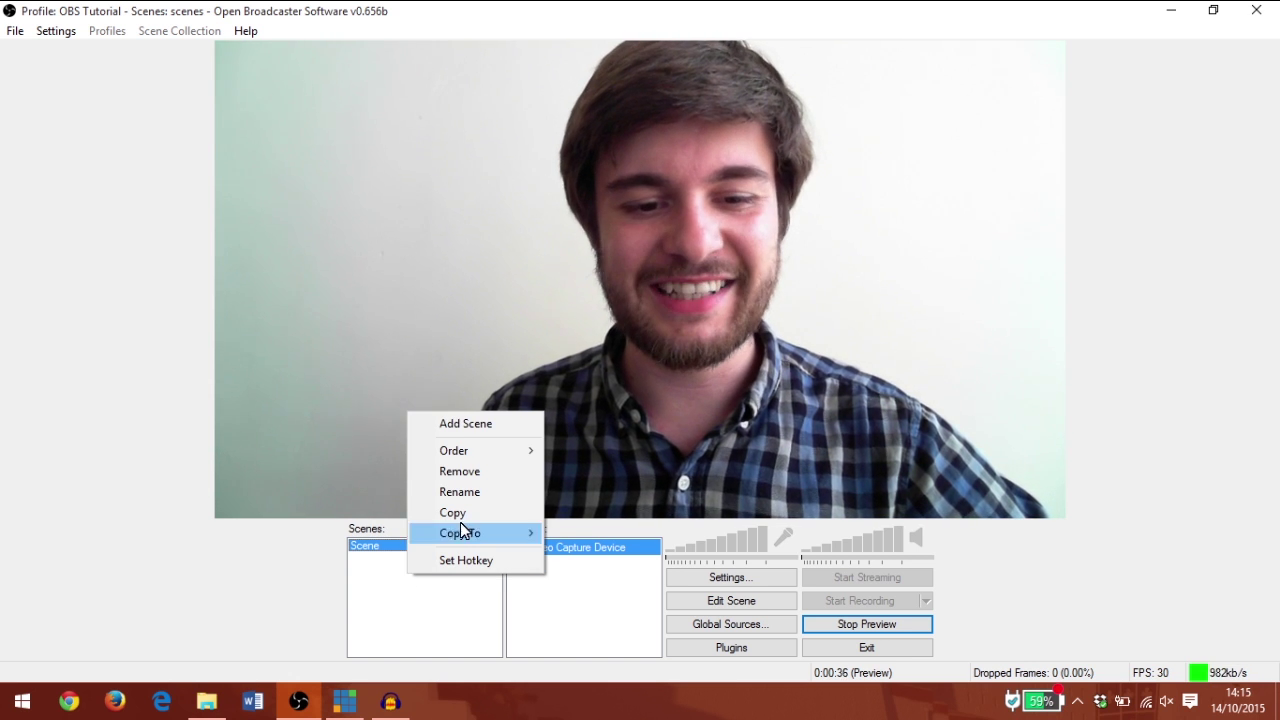
pyautogui.click(466, 424)
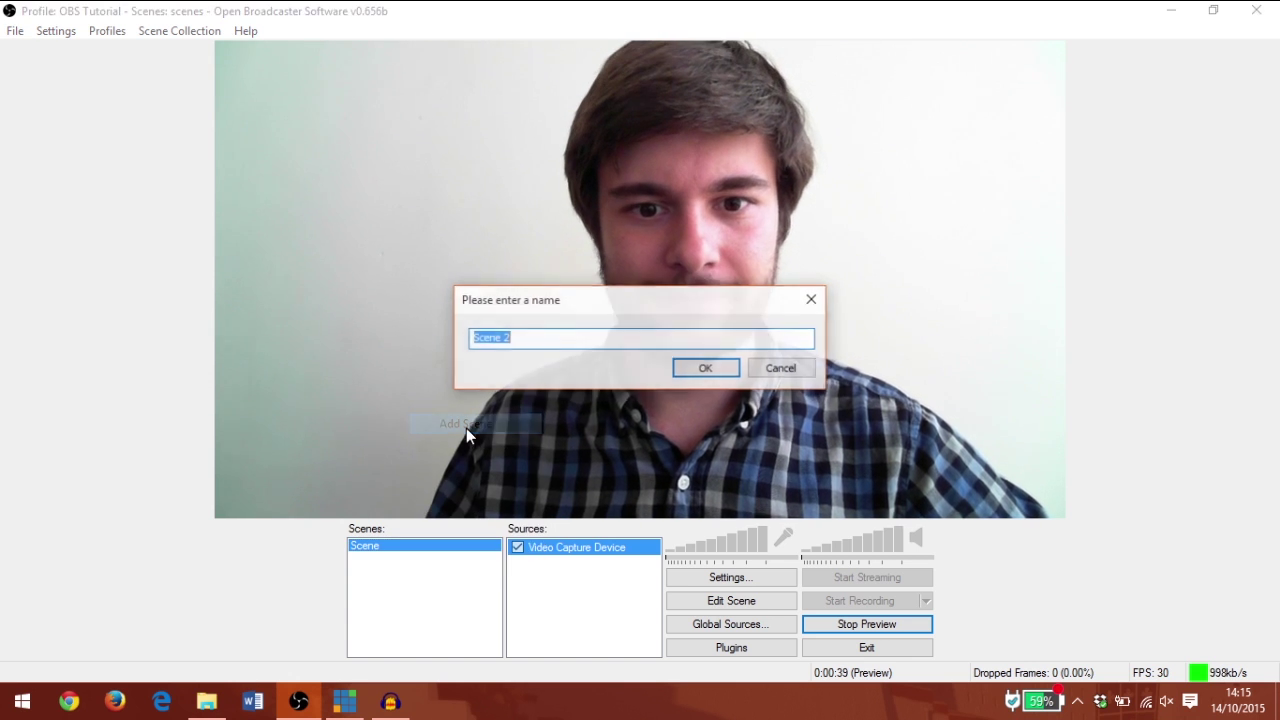
pyautogui.click(703, 369)
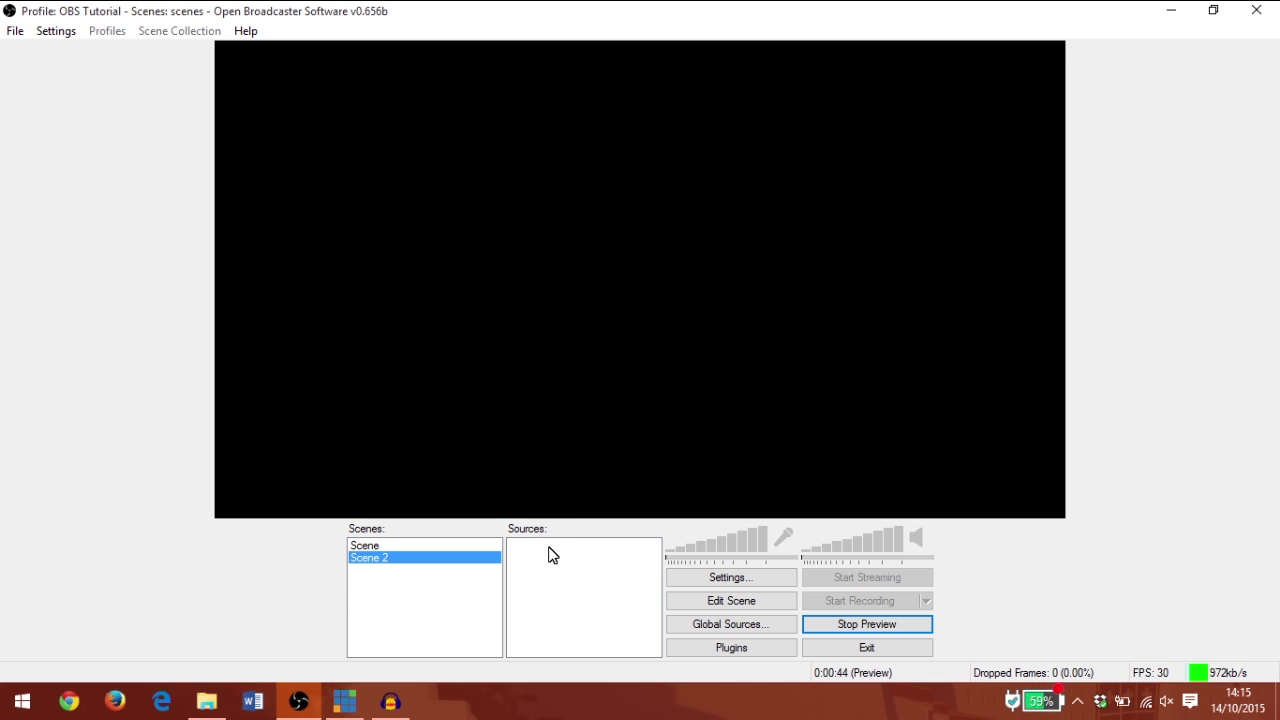
# - Add a Monitor Capture source to Scene 2 with its default name
pyautogui.rightClick(549, 552)
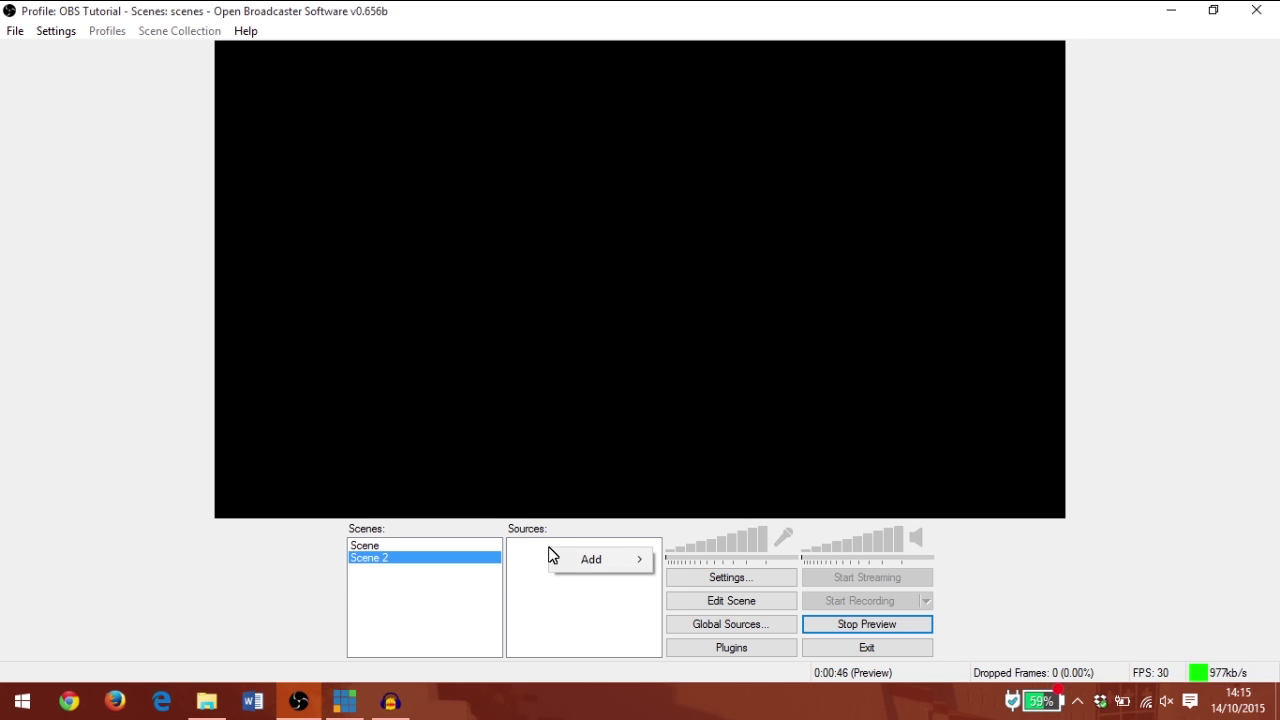
pyautogui.moveTo(566, 556)
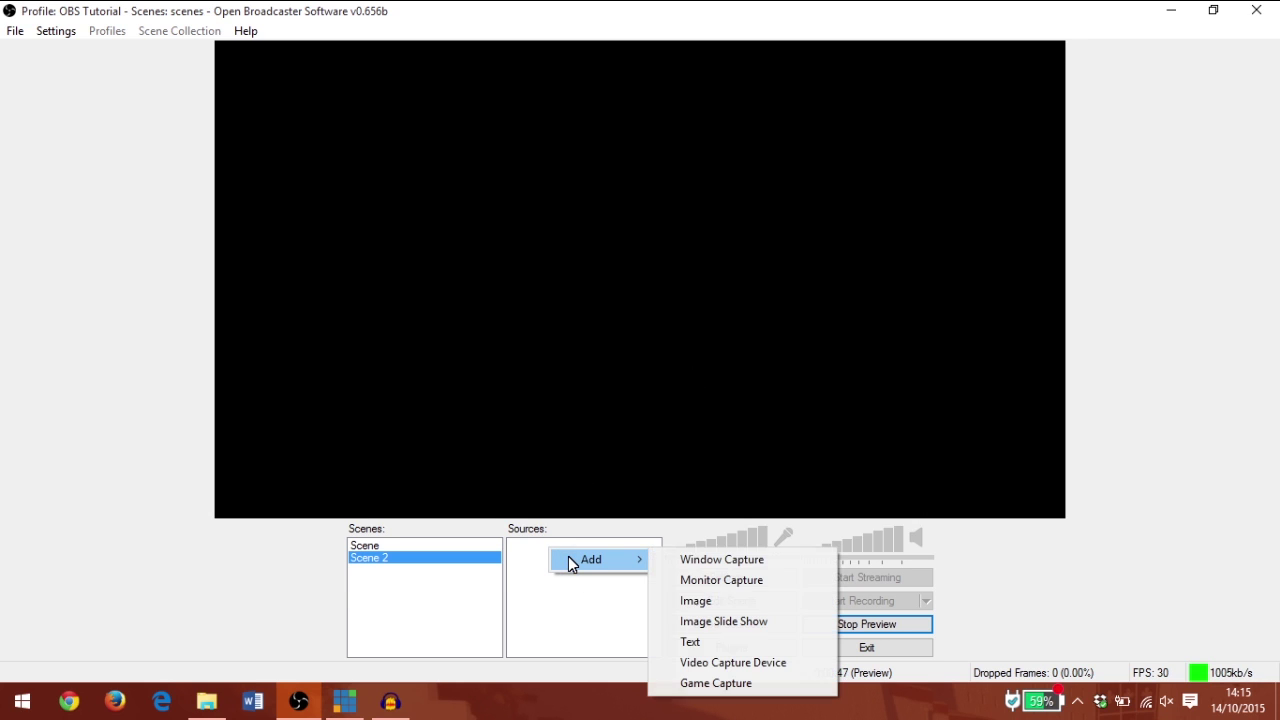
pyautogui.click(764, 579)
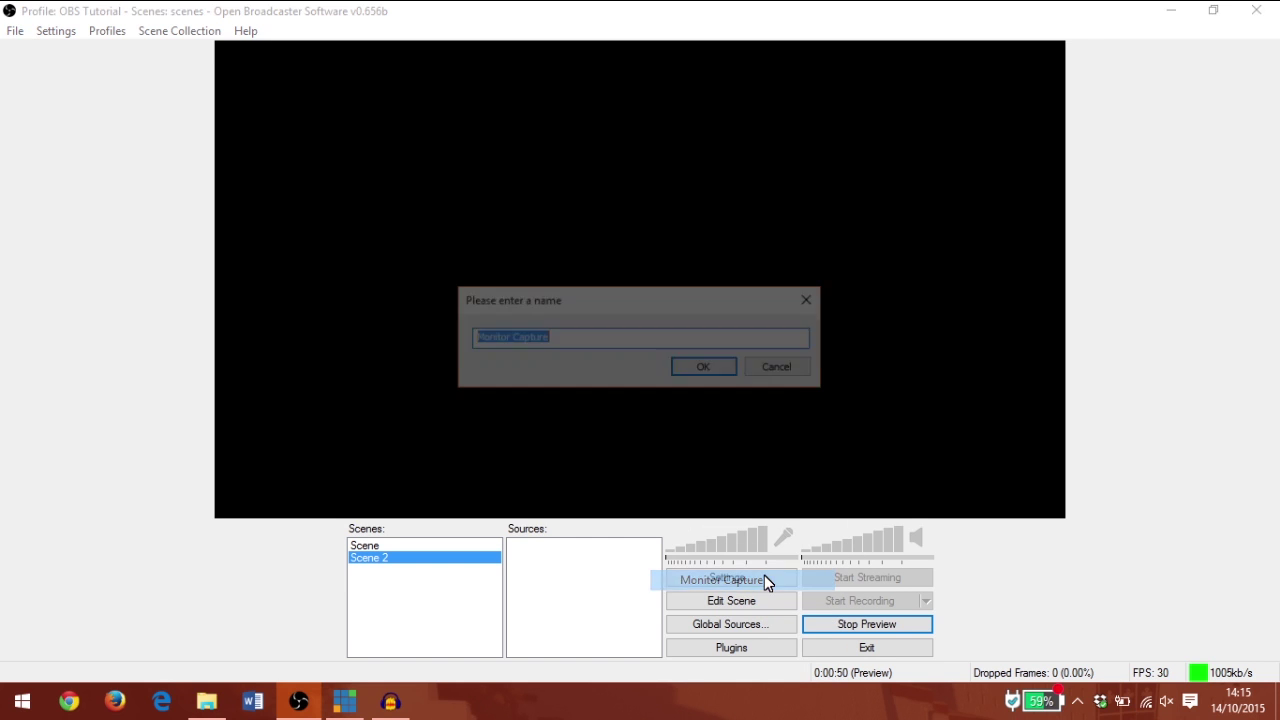
pyautogui.click(725, 377)
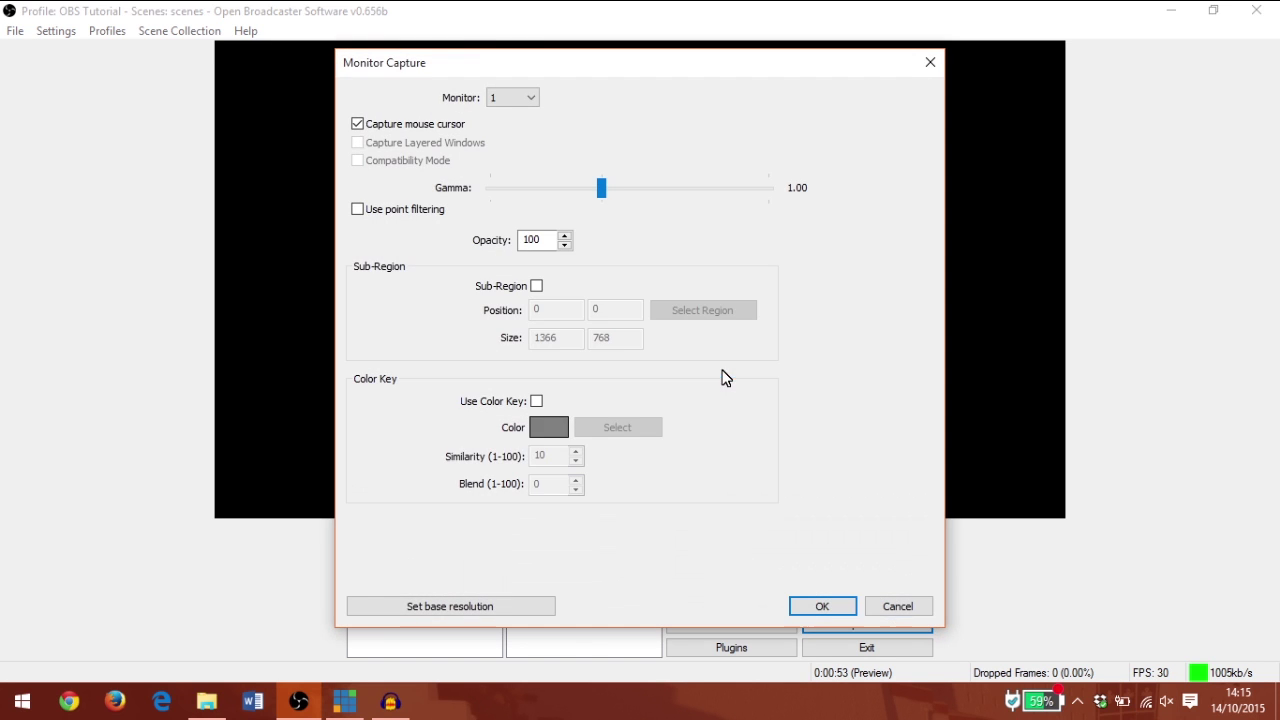
# - Keep monitor 1 with mouse cursor capture on, and confirm the Monitor Capture settings
pyautogui.click(535, 98)
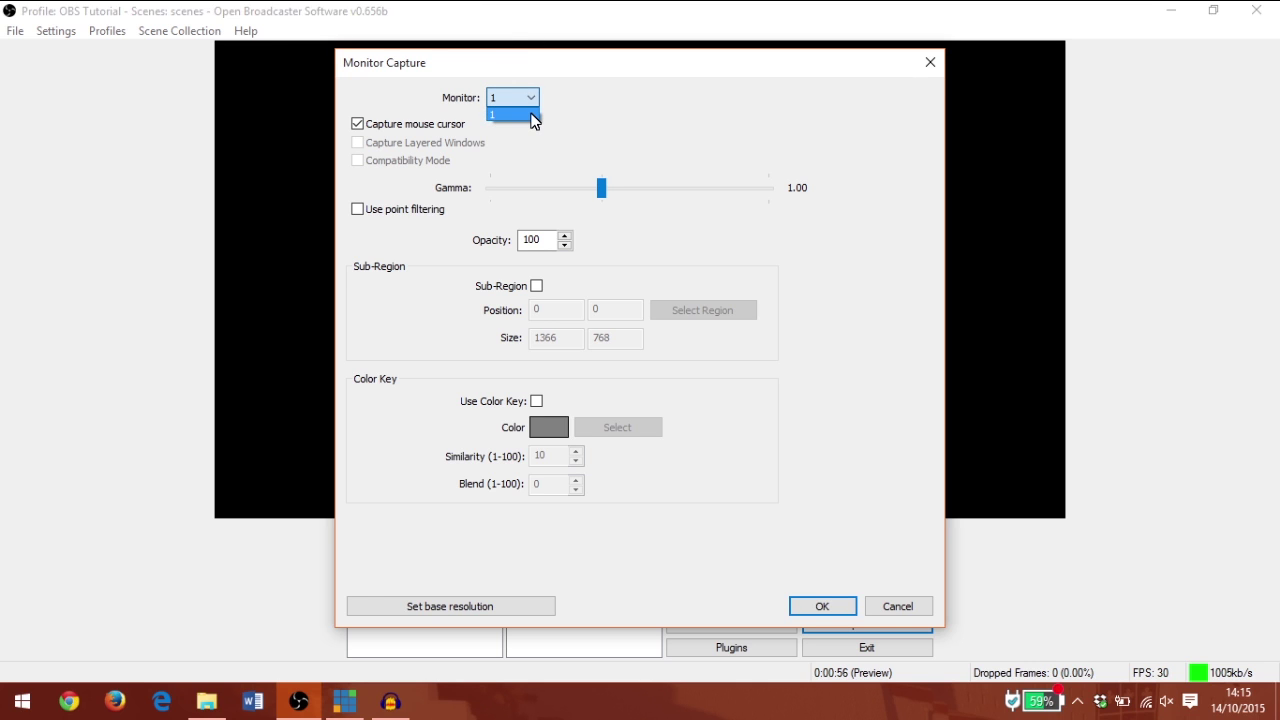
pyautogui.click(532, 115)
pyautogui.click(425, 127)
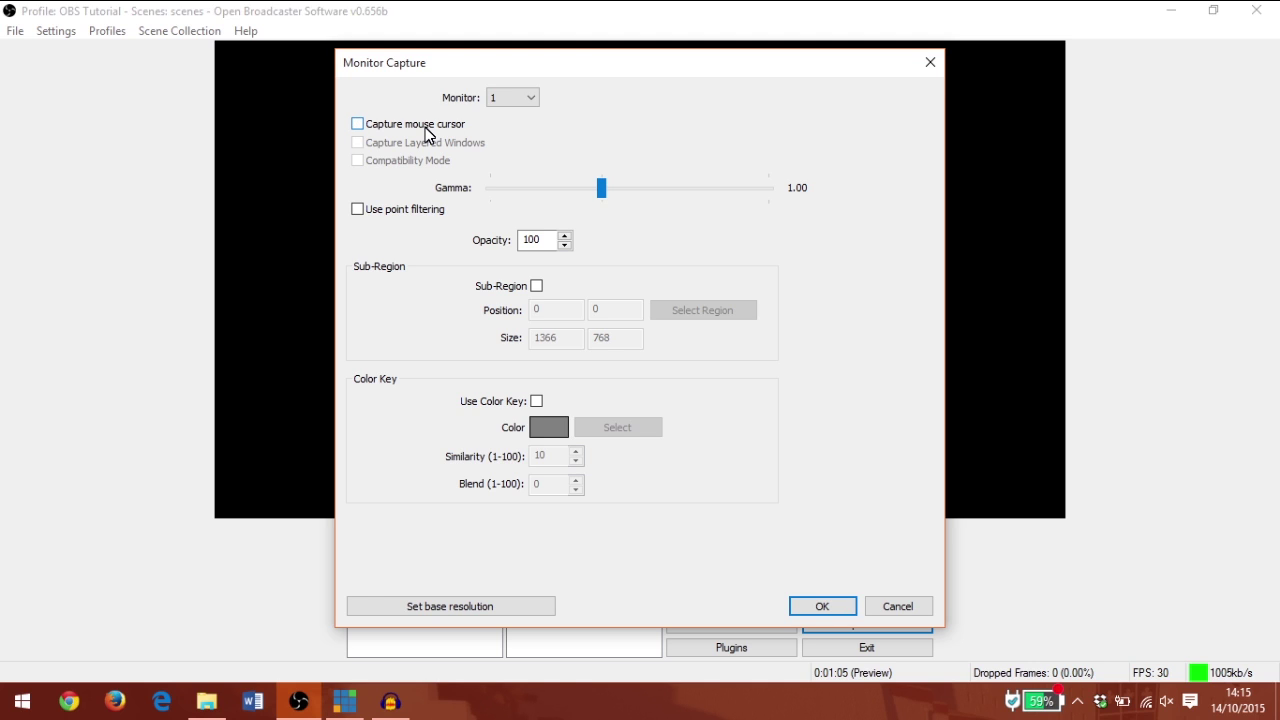
pyautogui.click(425, 127)
pyautogui.click(546, 241)
pyautogui.click(549, 398)
pyautogui.click(826, 607)
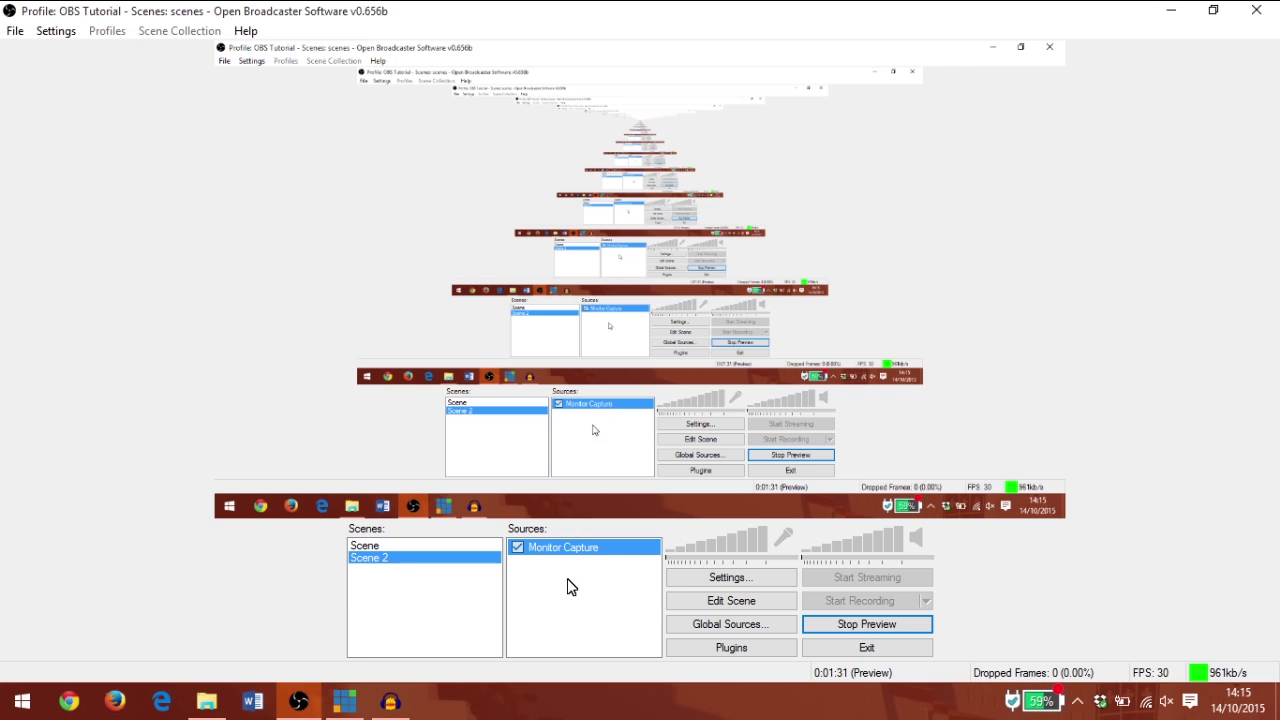
pyautogui.rightClick(564, 583)
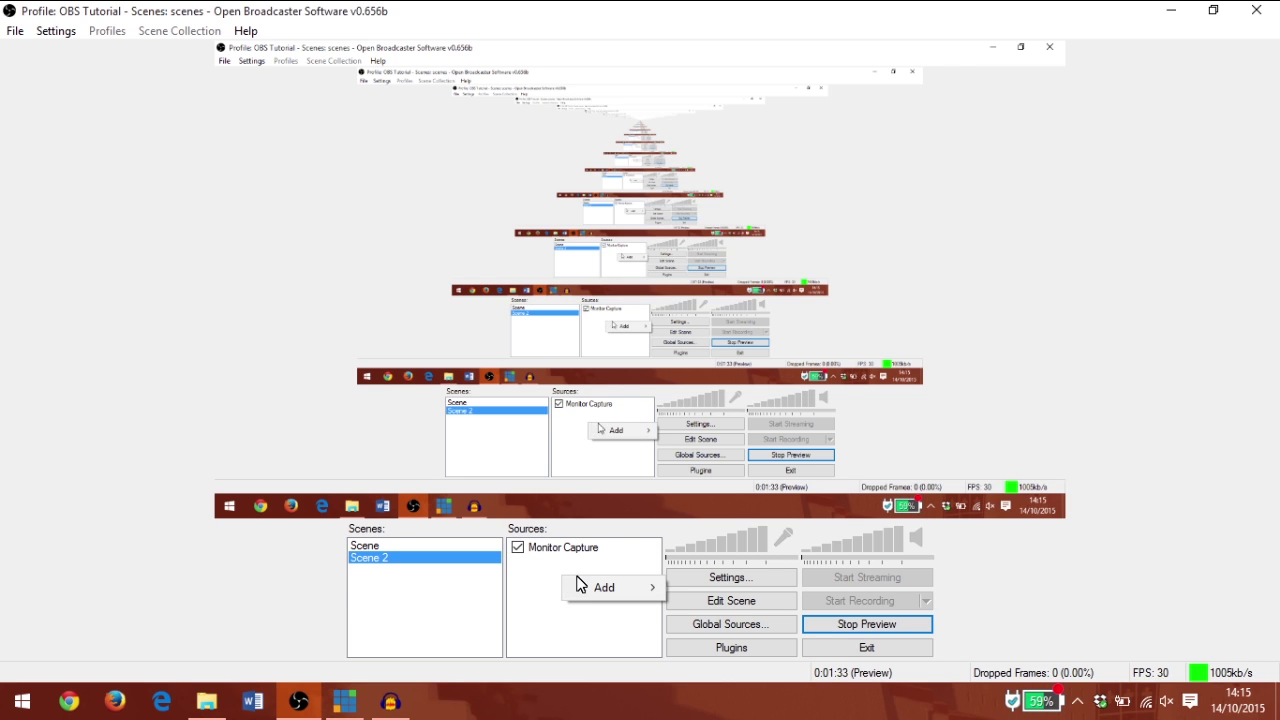
pyautogui.moveTo(612, 590)
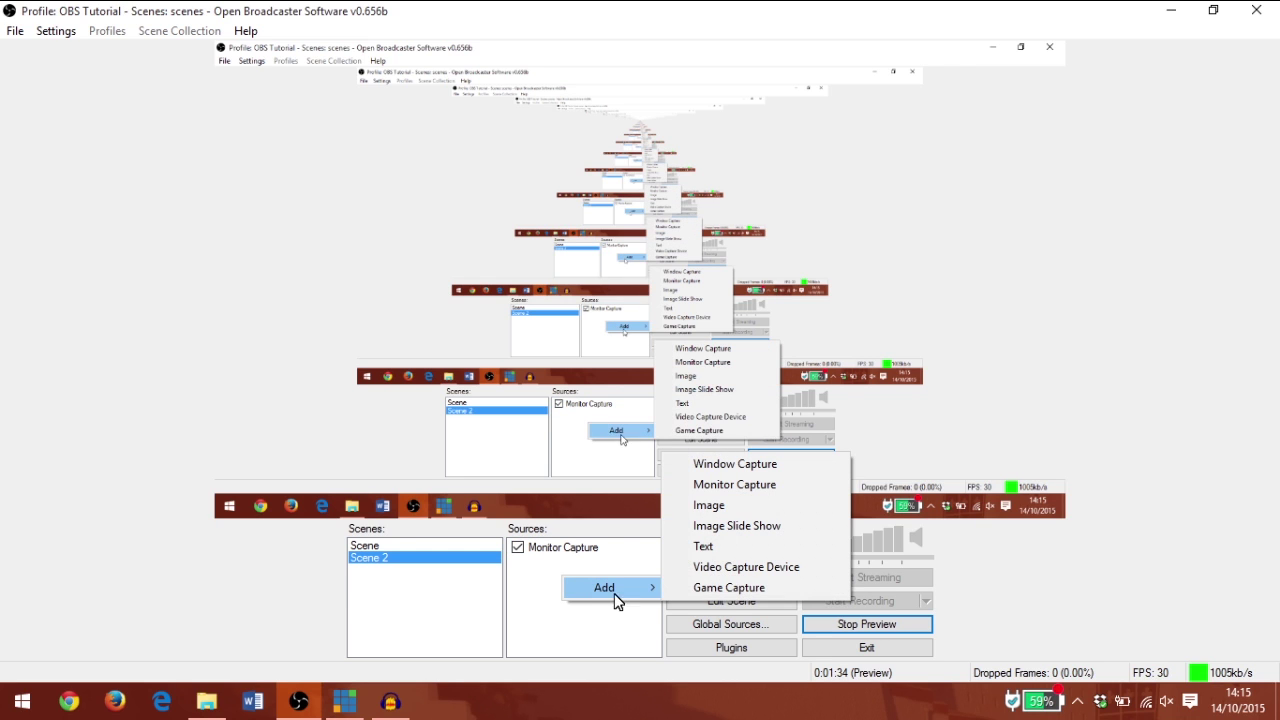
pyautogui.click(818, 473)
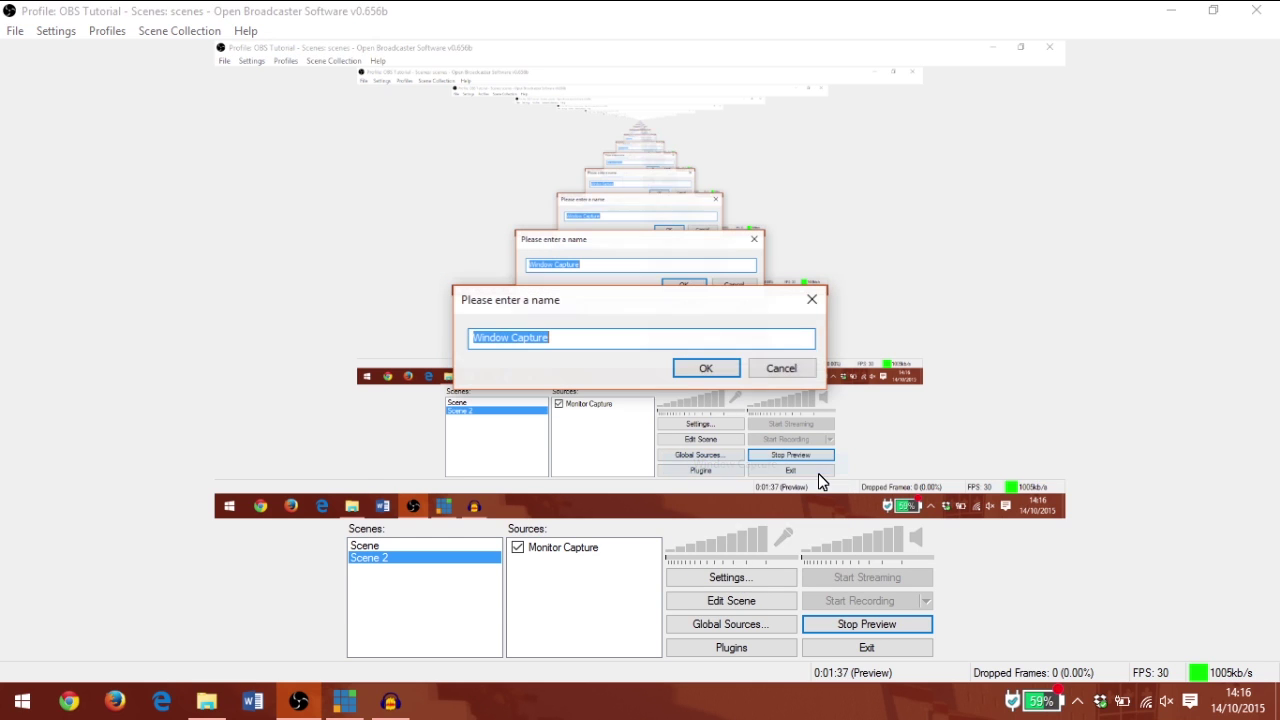
pyautogui.click(714, 368)
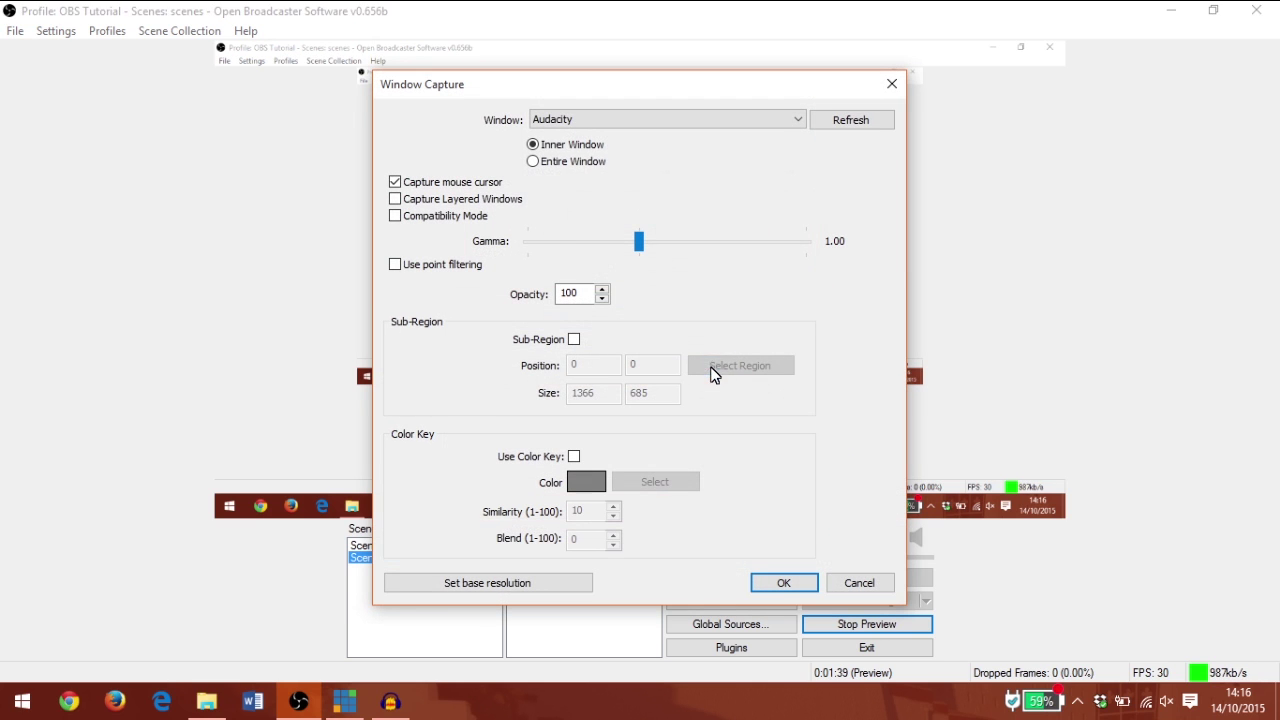
pyautogui.click(792, 120)
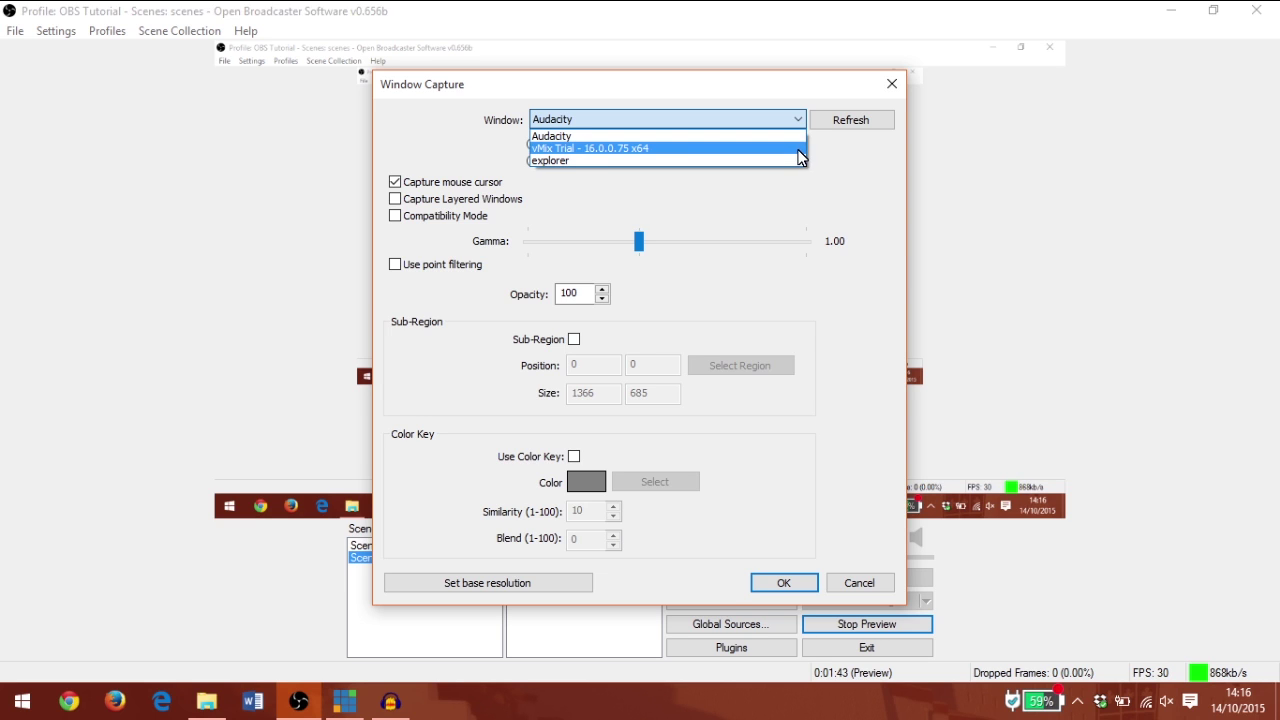
pyautogui.click(840, 152)
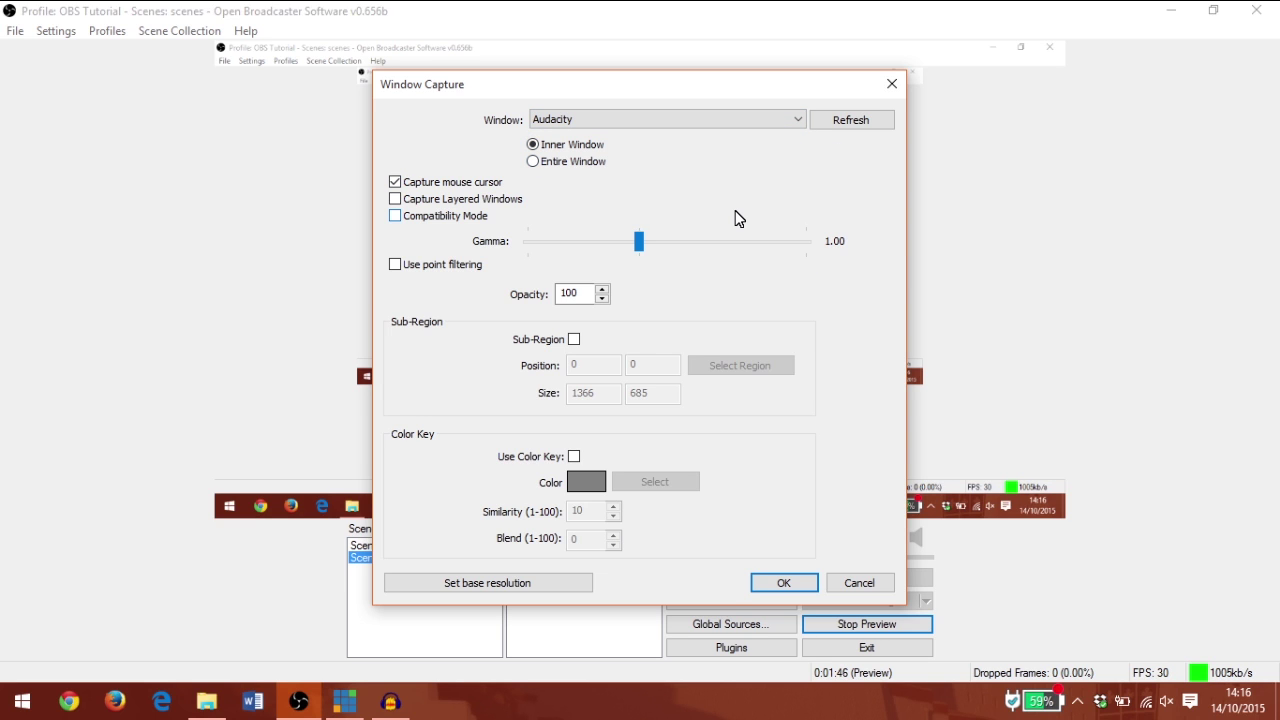
pyautogui.click(860, 583)
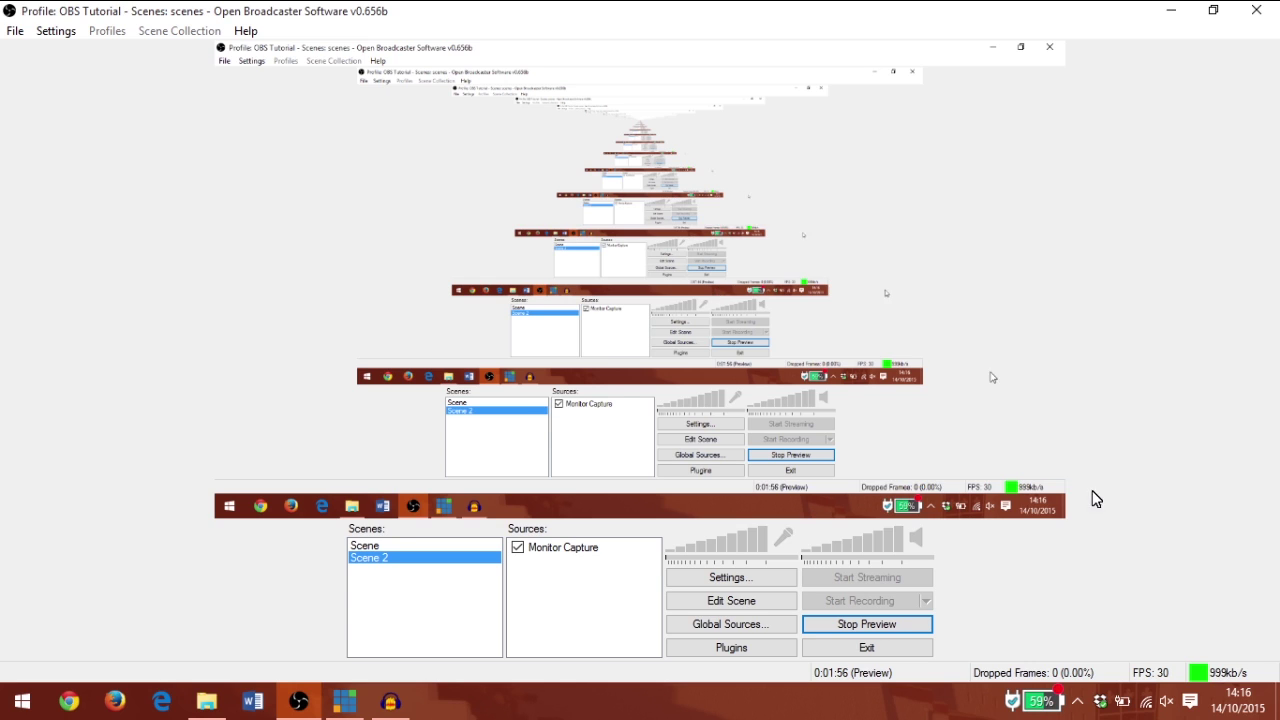
pyautogui.rightClick(477, 582)
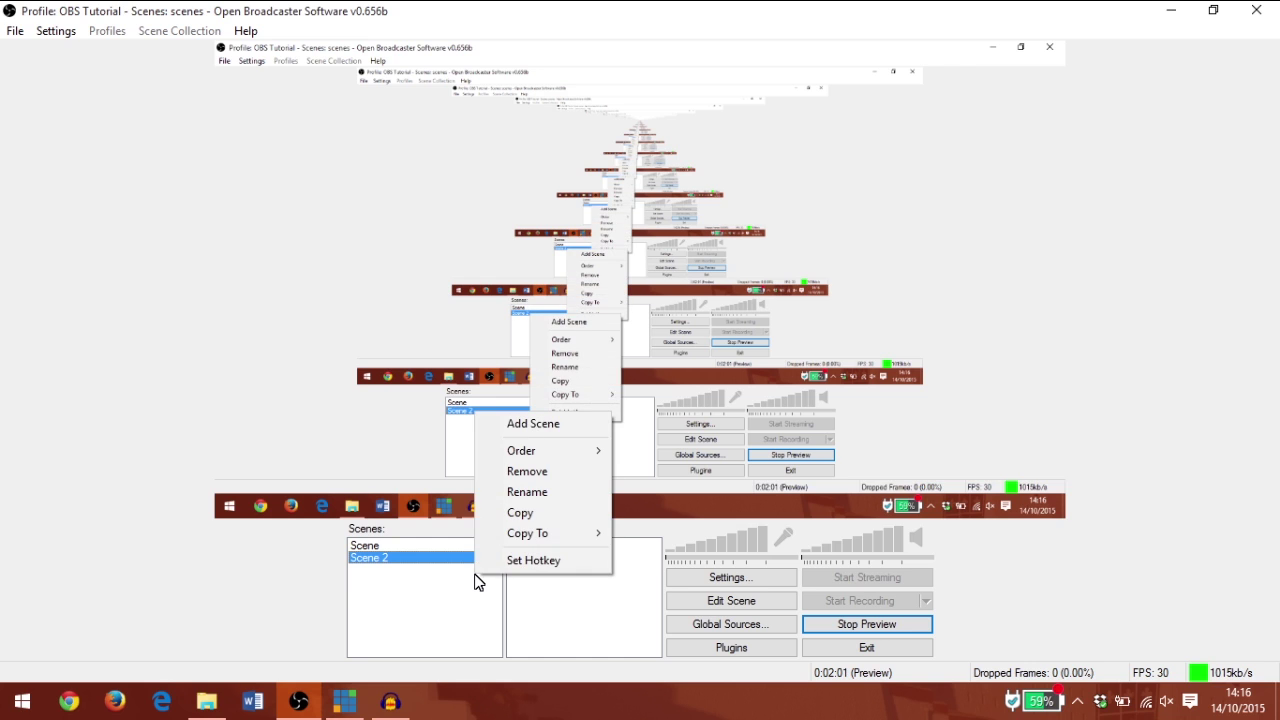
# - Add Scene 3 with a Video Capture Device source under its default name
pyautogui.click(537, 430)
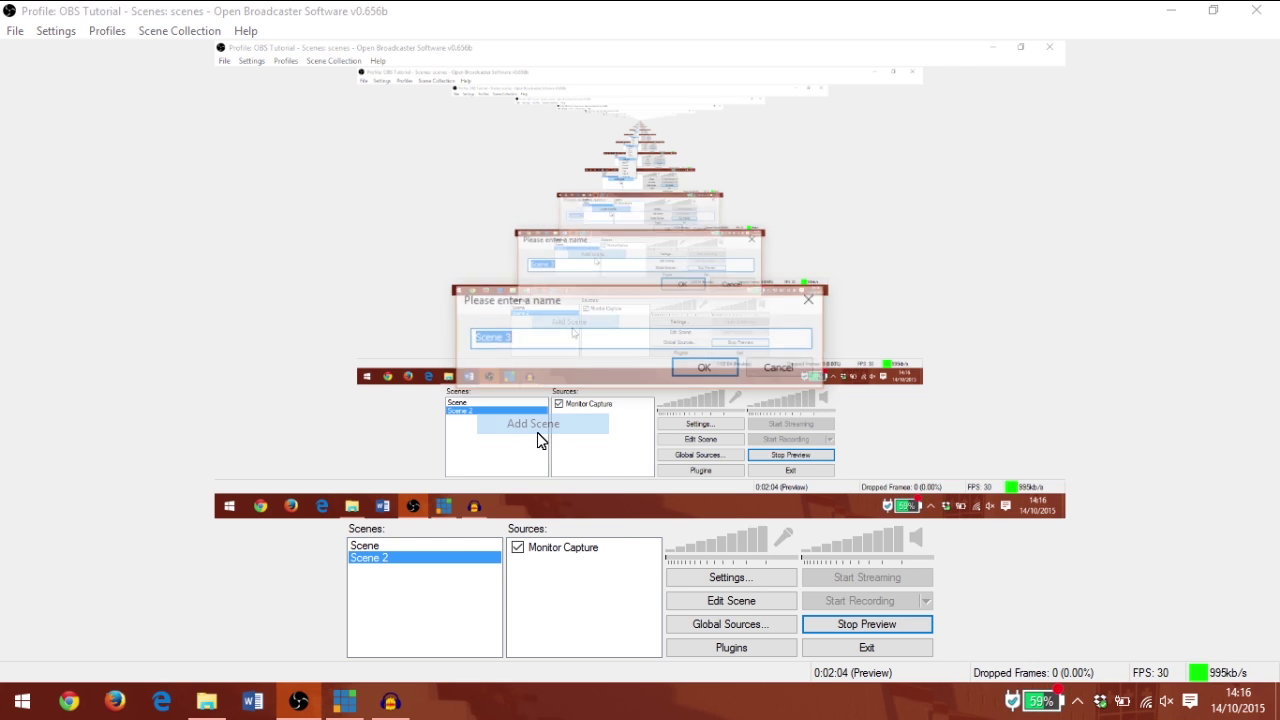
pyautogui.click(705, 368)
pyautogui.rightClick(563, 559)
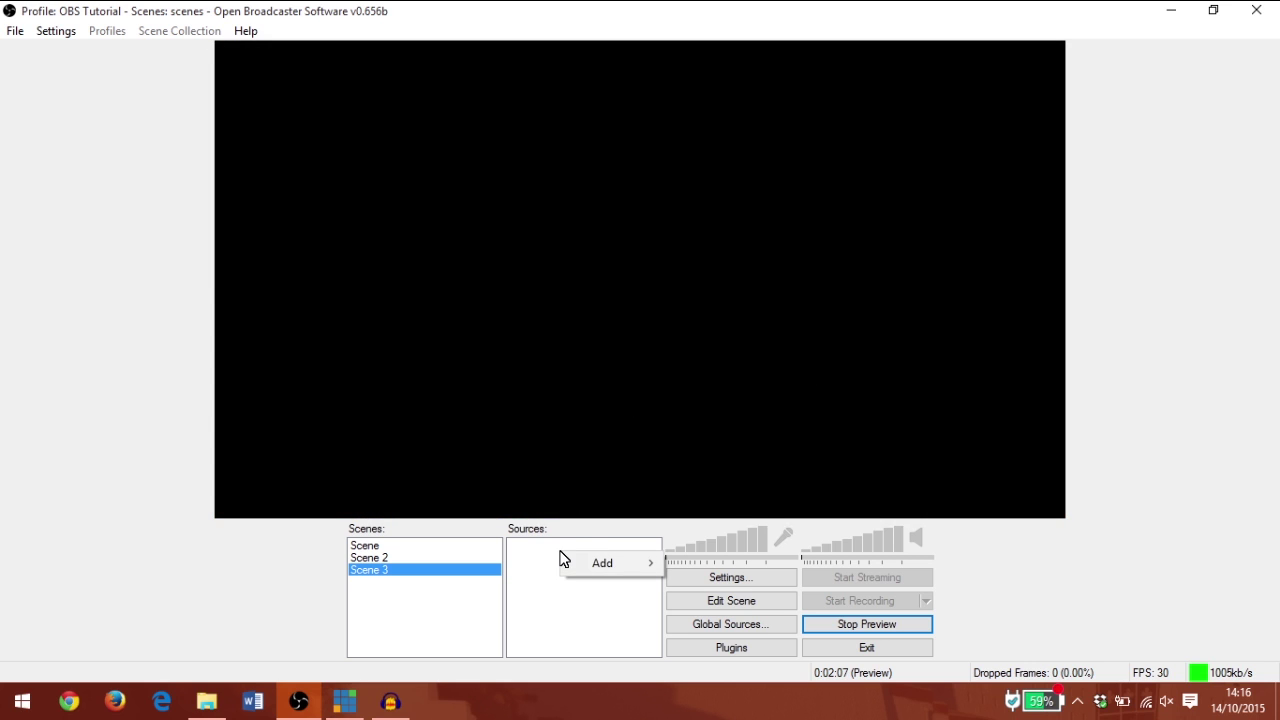
pyautogui.moveTo(592, 564)
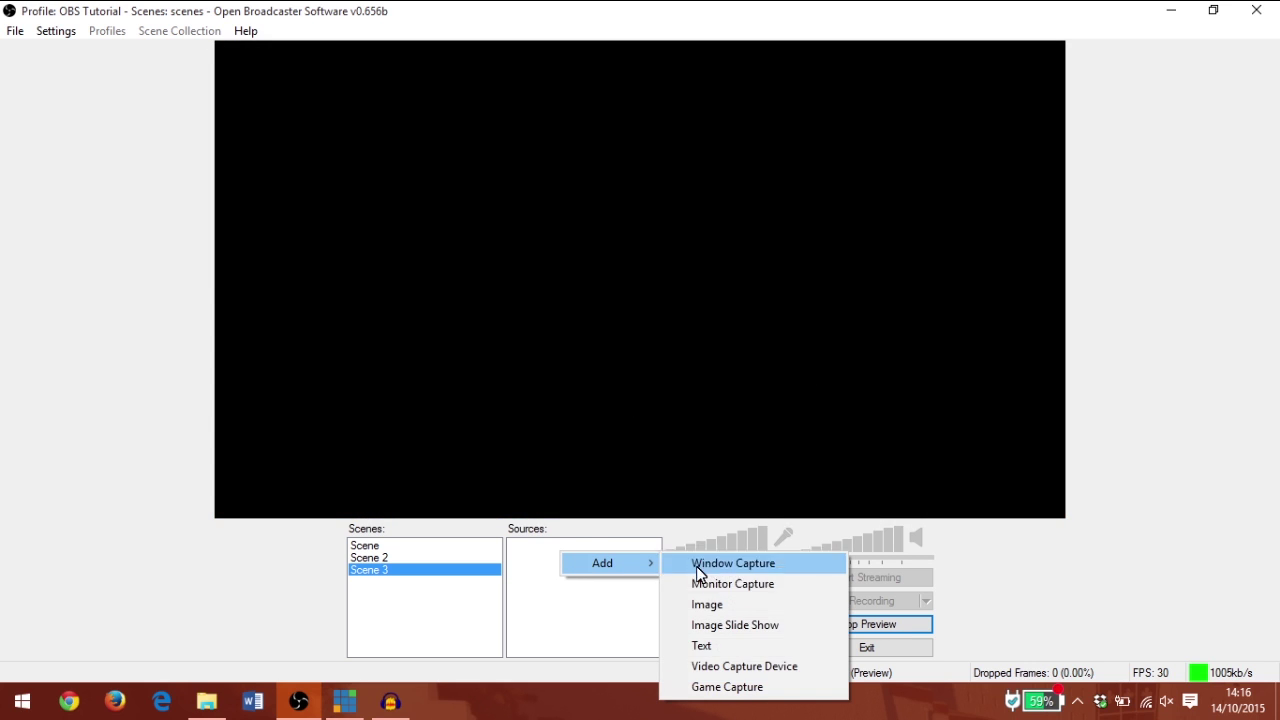
pyautogui.click(785, 667)
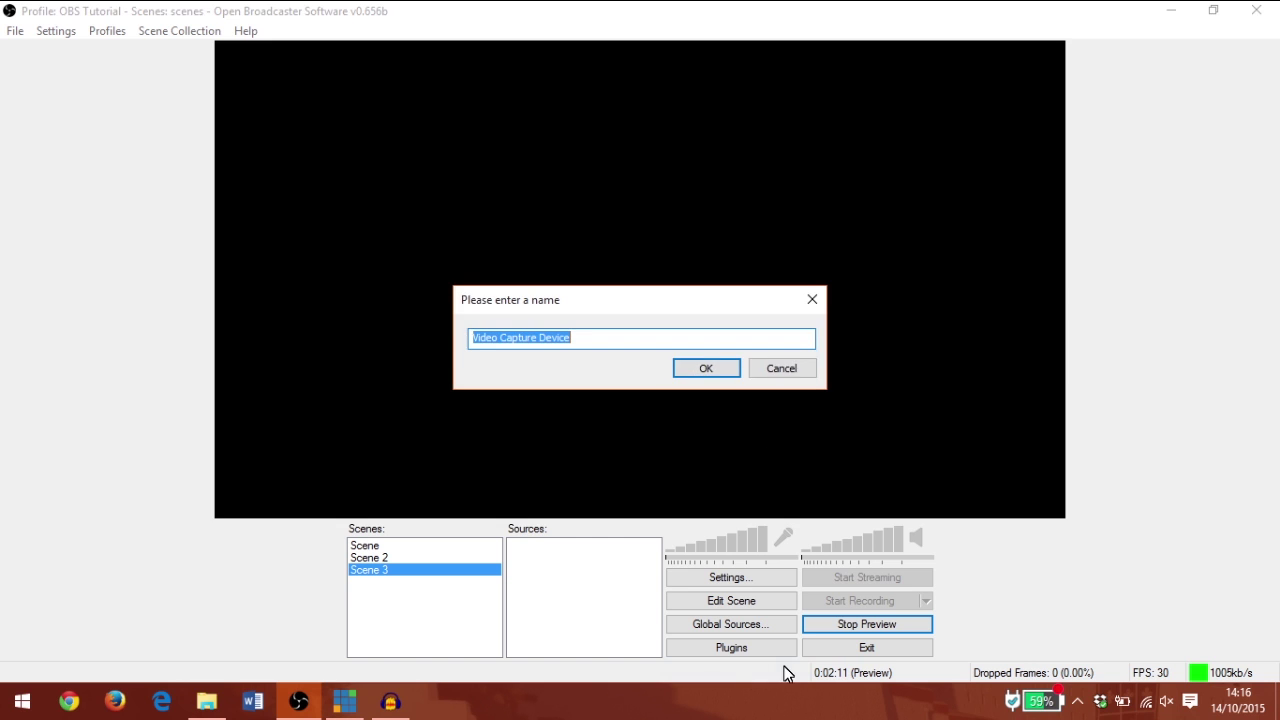
pyautogui.click(720, 370)
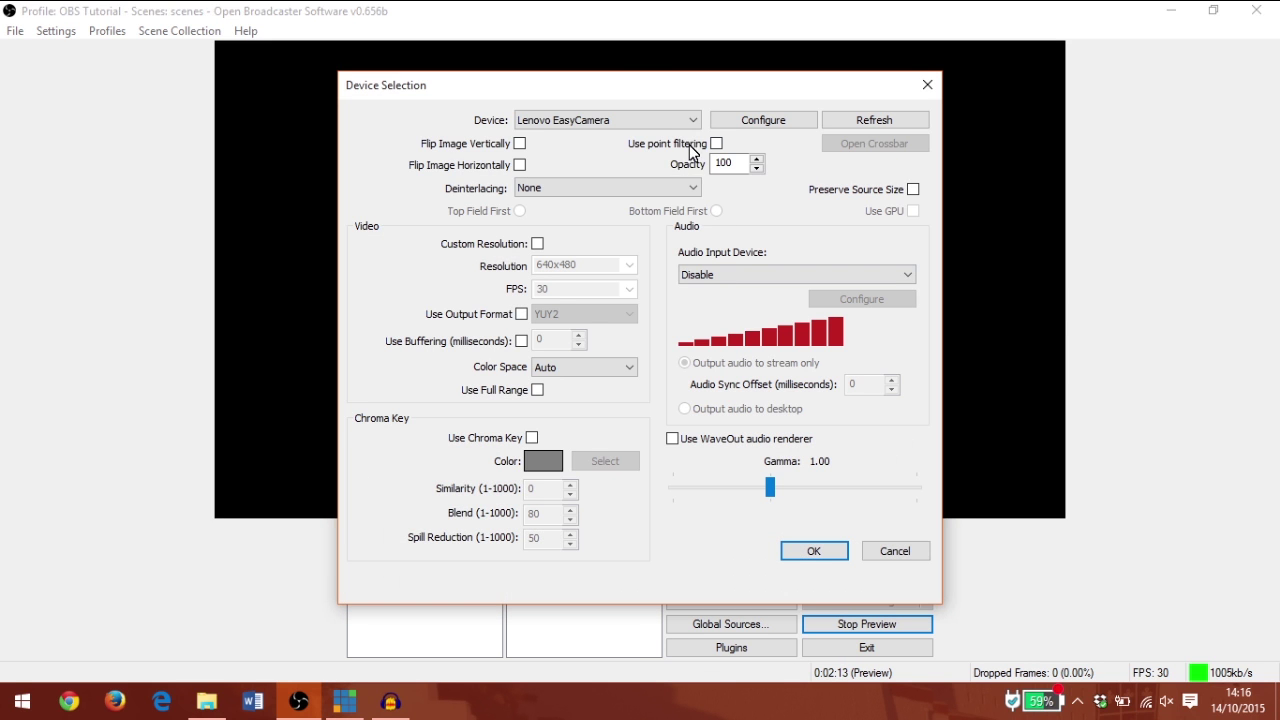
# - Use the Microsoft LifeCam Studio at a custom 320x240 resolution and confirm
pyautogui.click(690, 120)
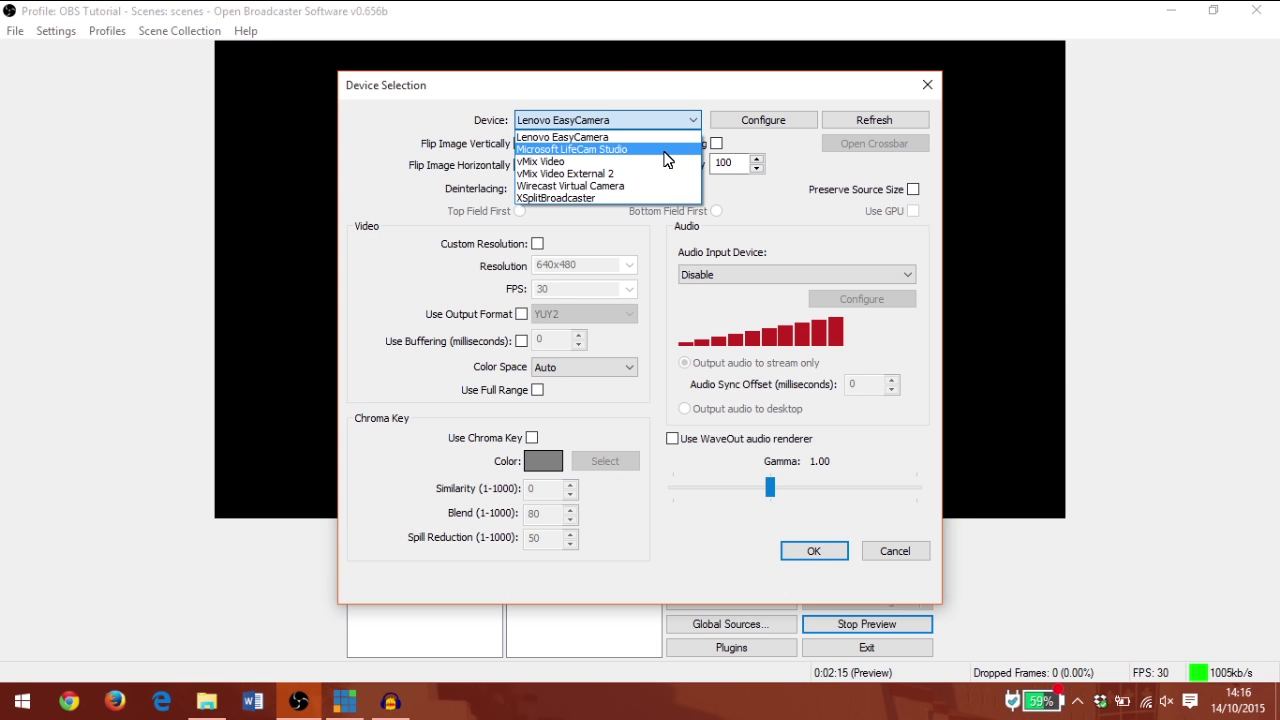
pyautogui.click(662, 150)
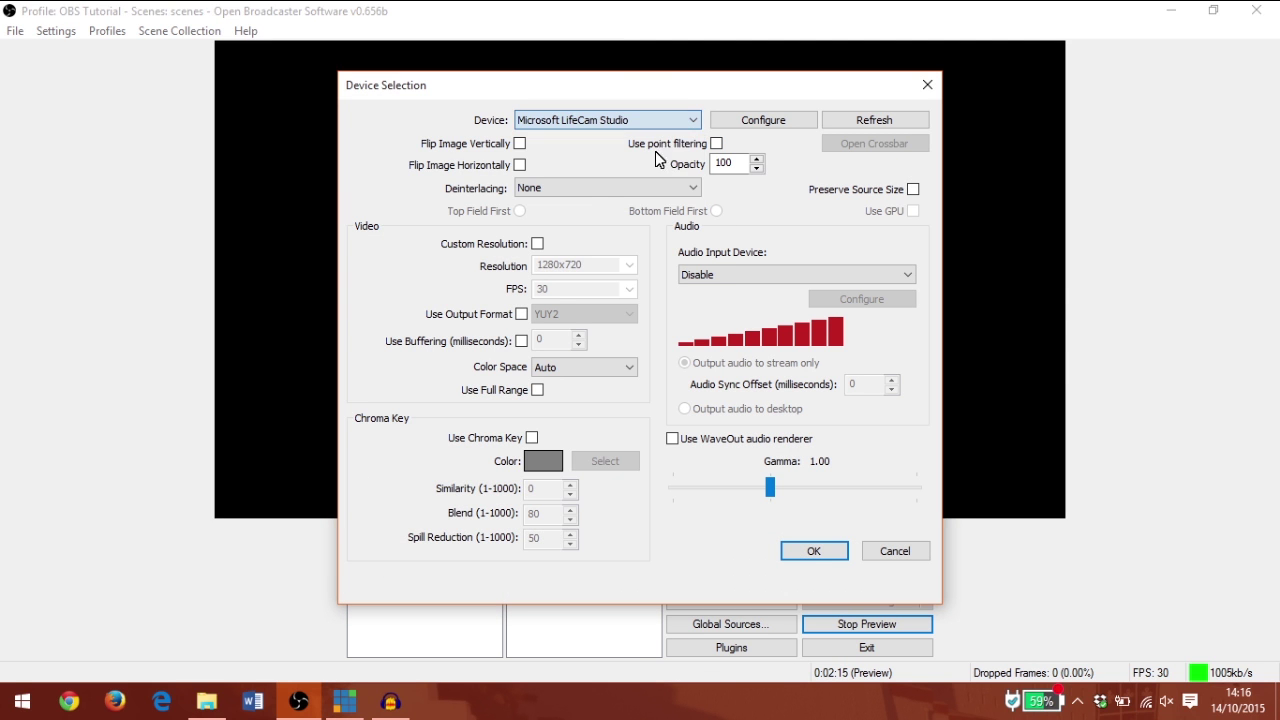
pyautogui.click(537, 244)
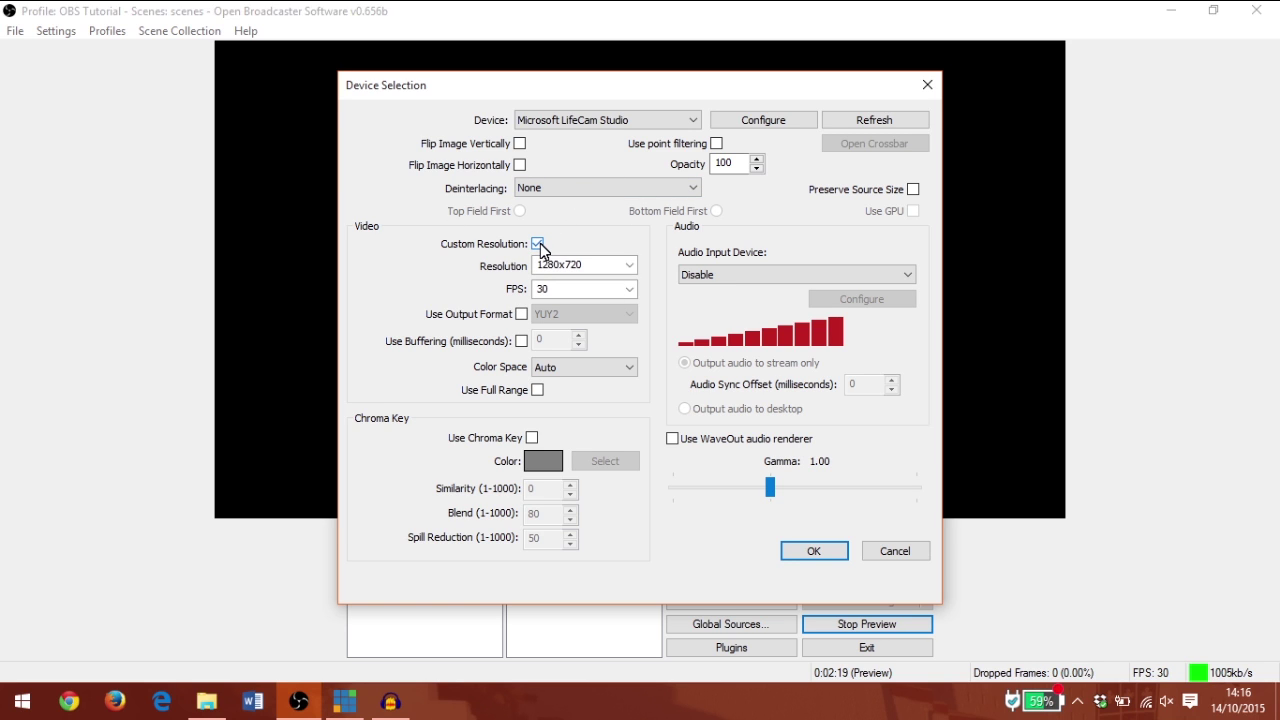
pyautogui.click(629, 265)
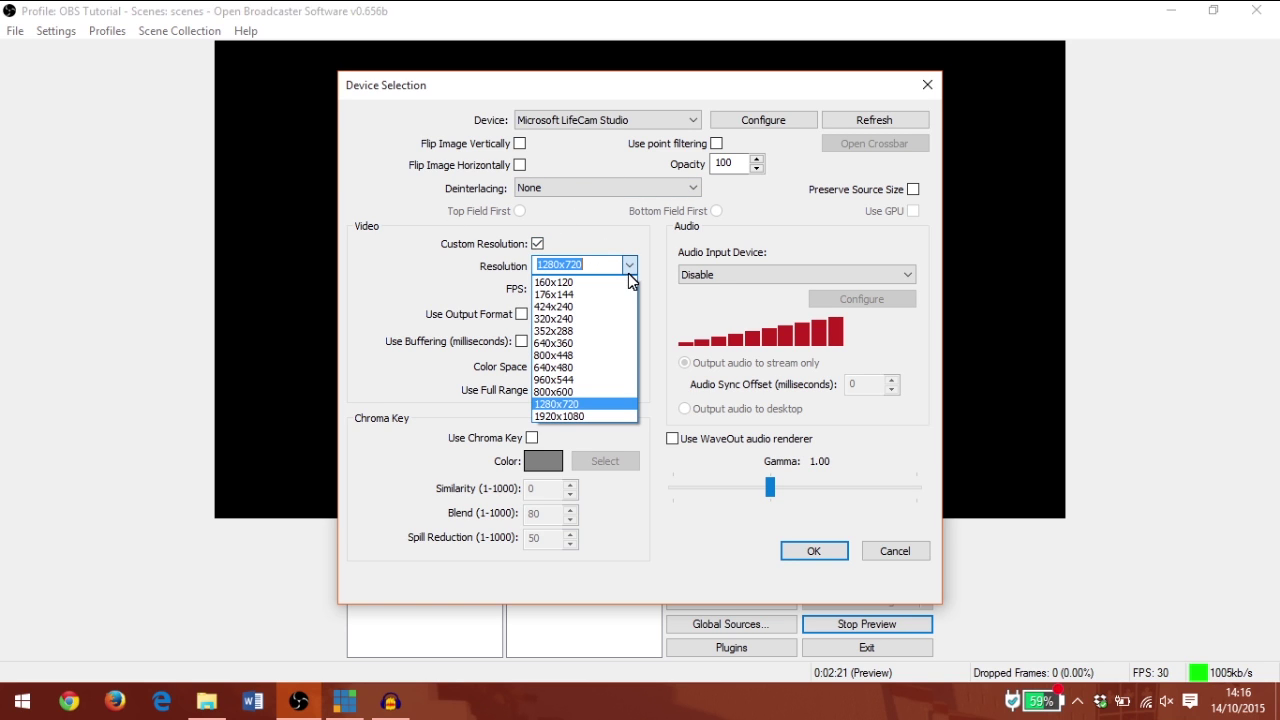
pyautogui.click(572, 319)
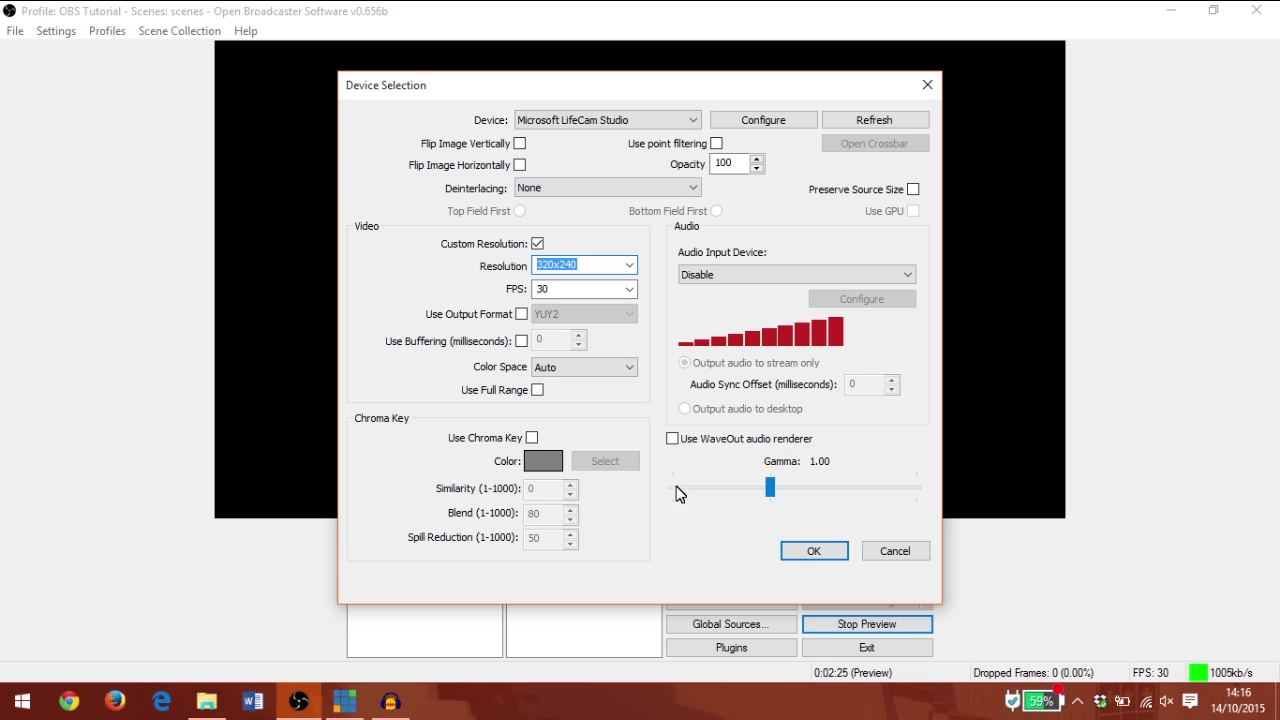
pyautogui.click(803, 553)
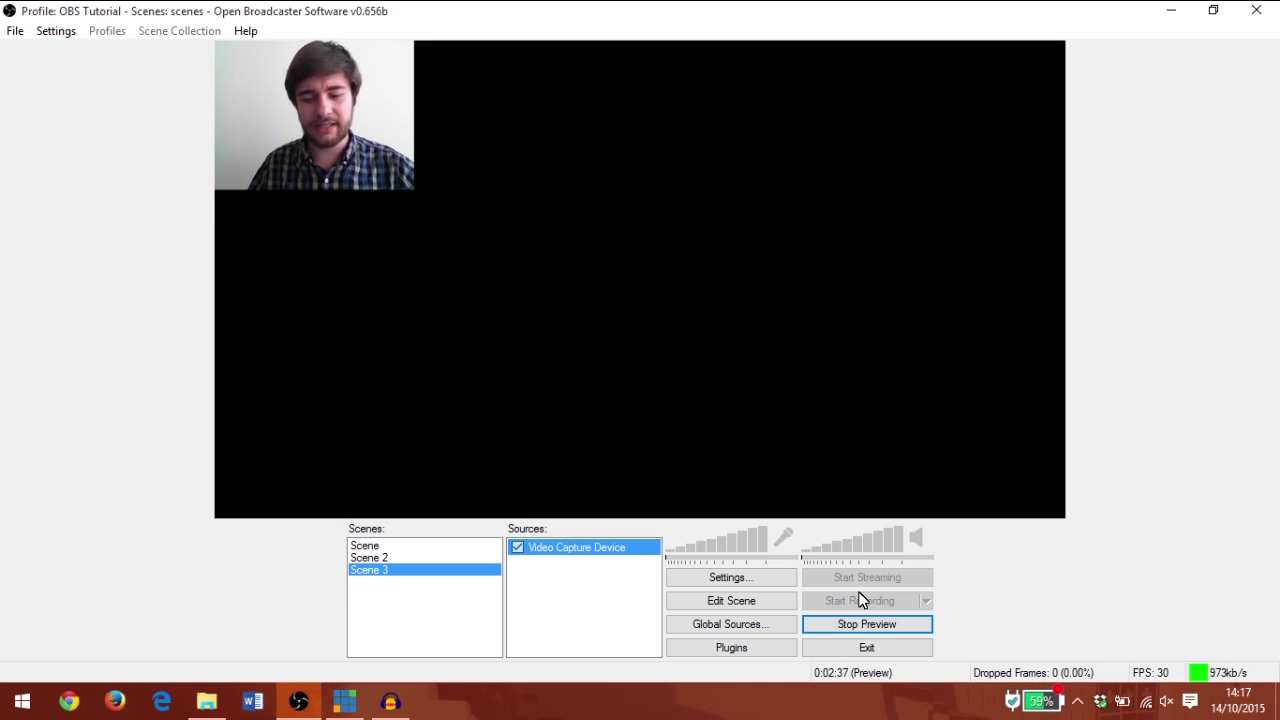
# - Move the Scene 3 webcam image to the bottom of the frame
pyautogui.rightClick(362, 102)
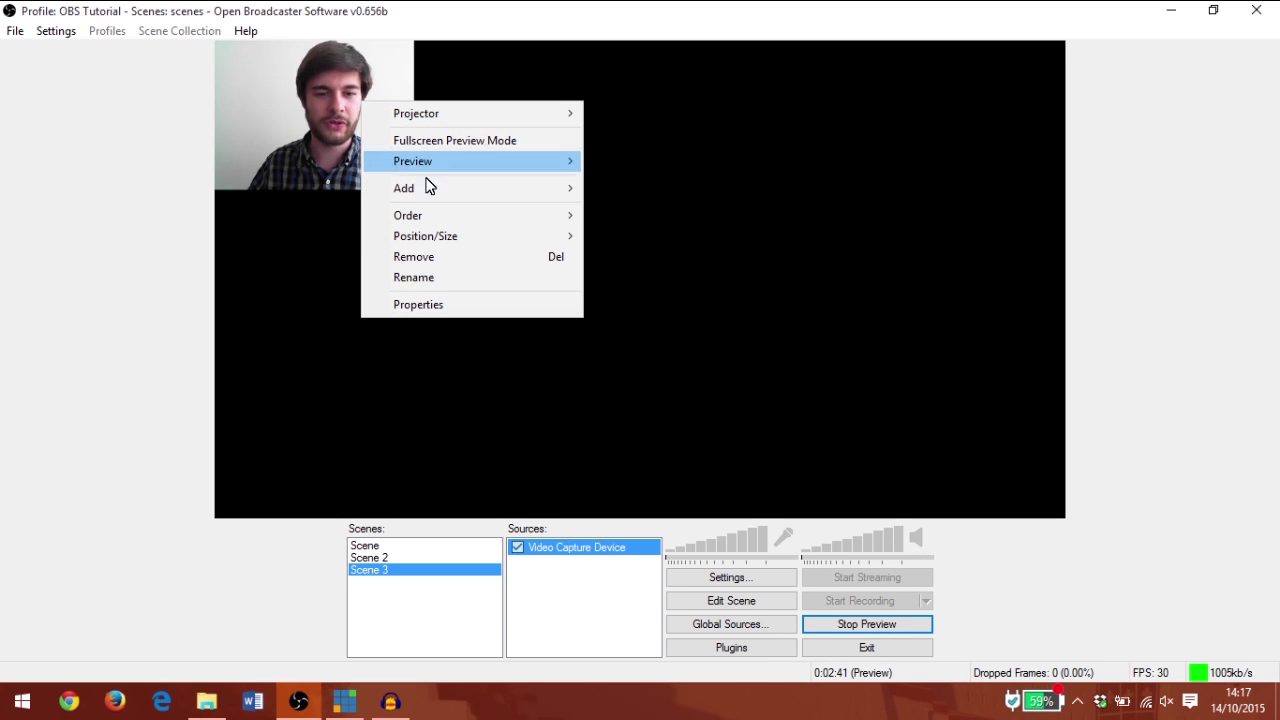
pyautogui.moveTo(456, 243)
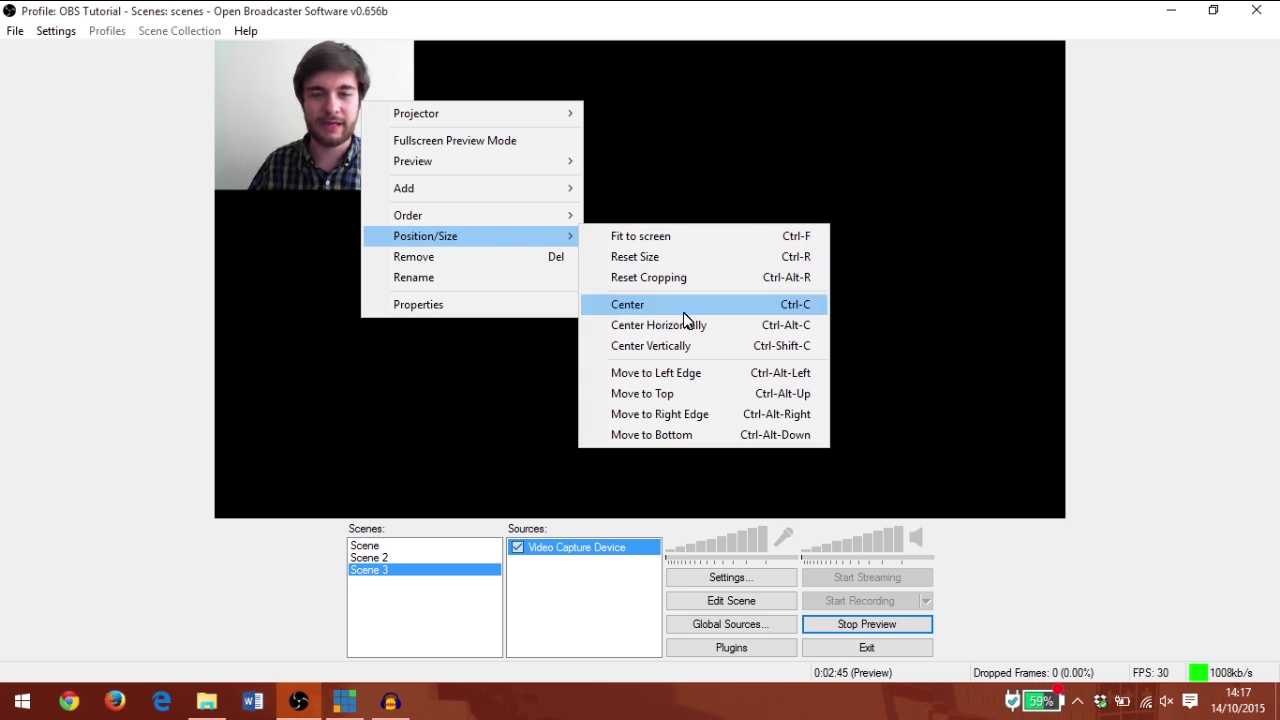
pyautogui.click(689, 443)
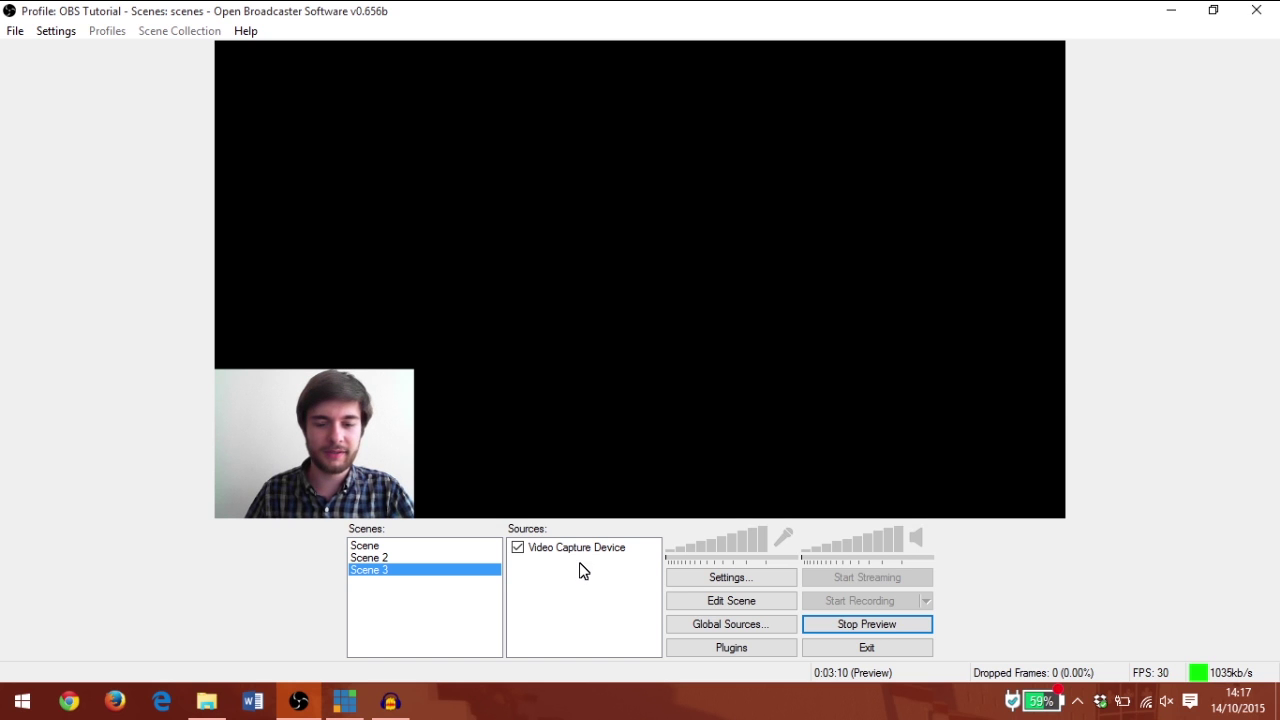
pyautogui.rightClick(580, 564)
# - Add a Monitor Capture source to Scene 3 with its default name
pyautogui.moveTo(600, 576)
pyautogui.click(754, 597)
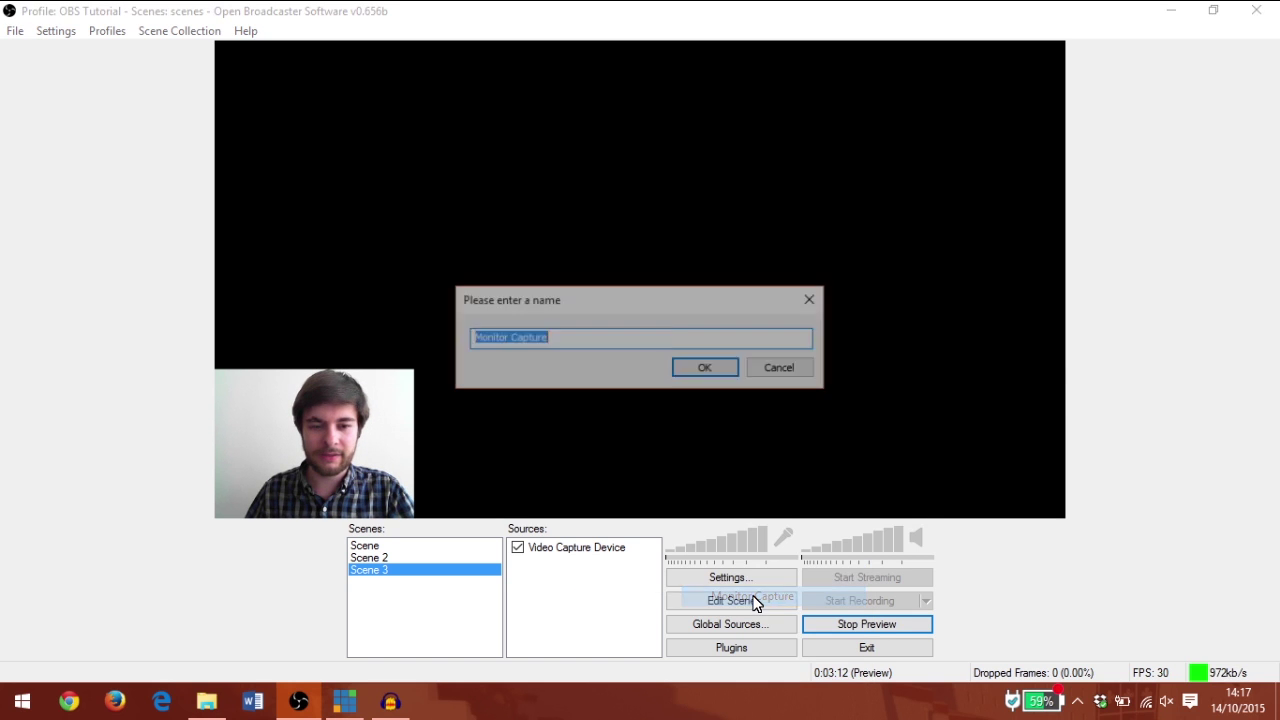
pyautogui.click(708, 368)
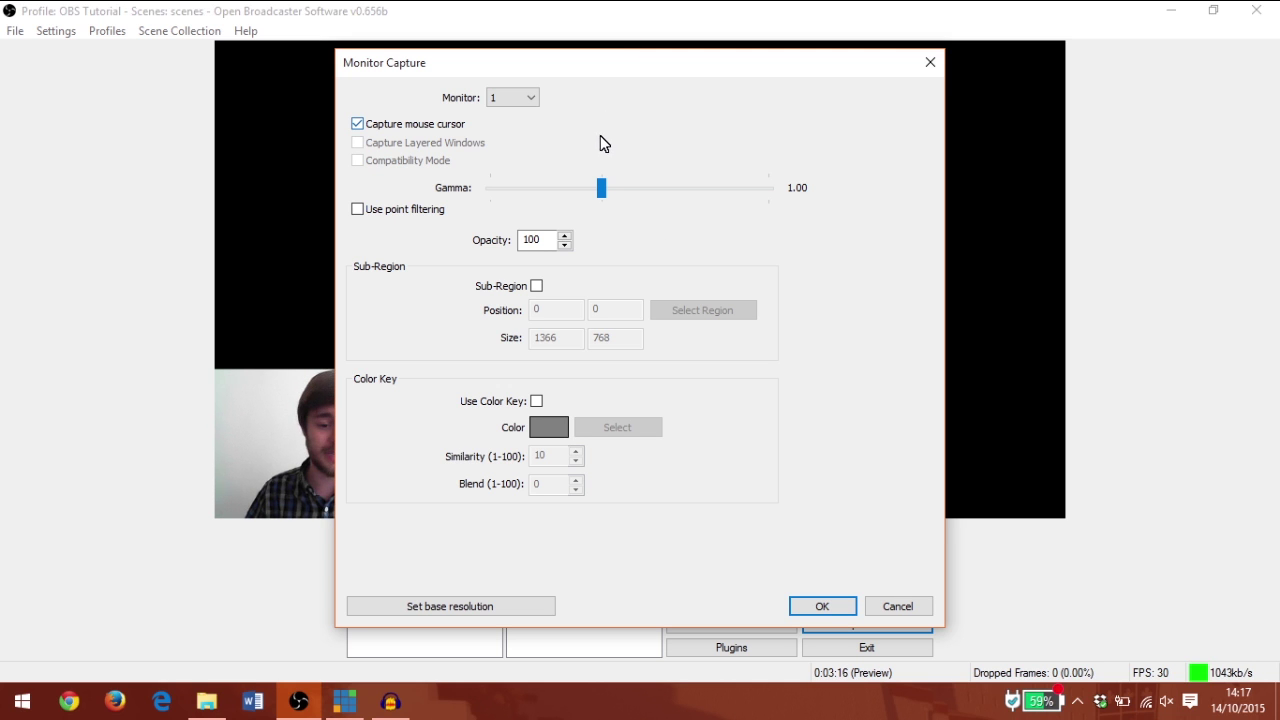
# - Capture a 1366x729 sub-region of monitor 1 that excludes the taskbar, and confirm
pyautogui.moveTo(643, 62); pyautogui.dragTo(755, 52)
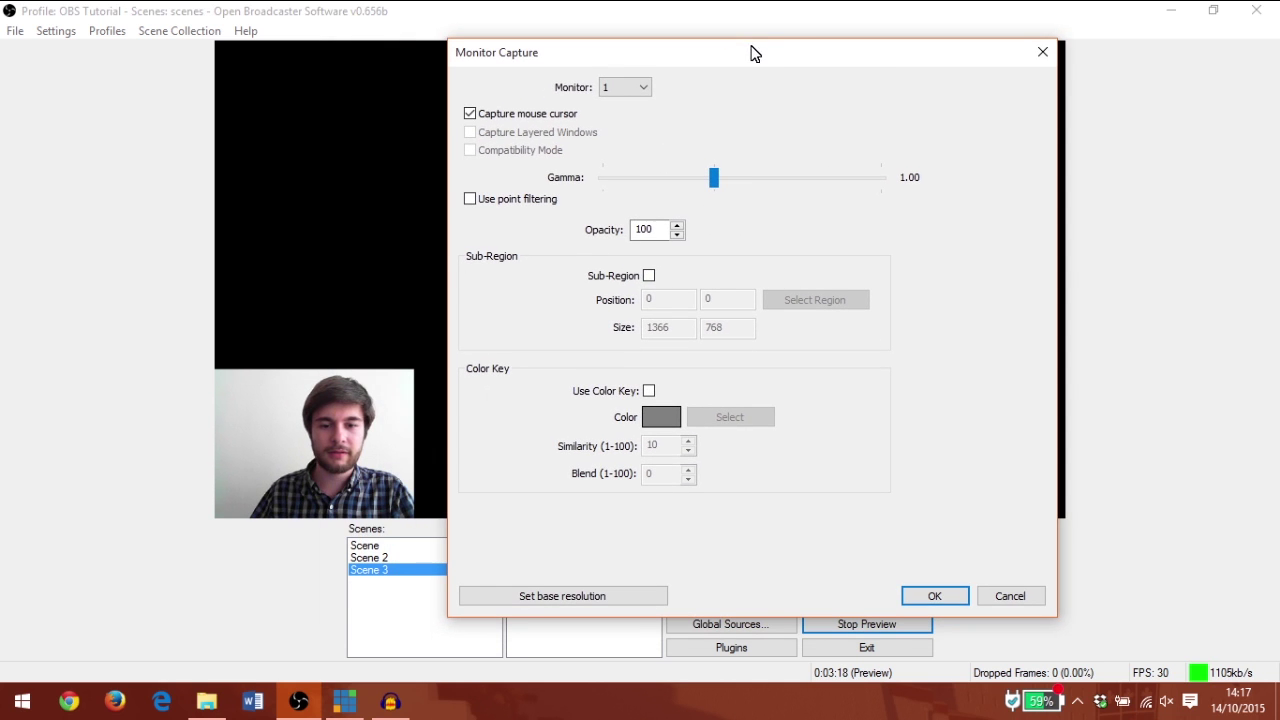
pyautogui.click(649, 276)
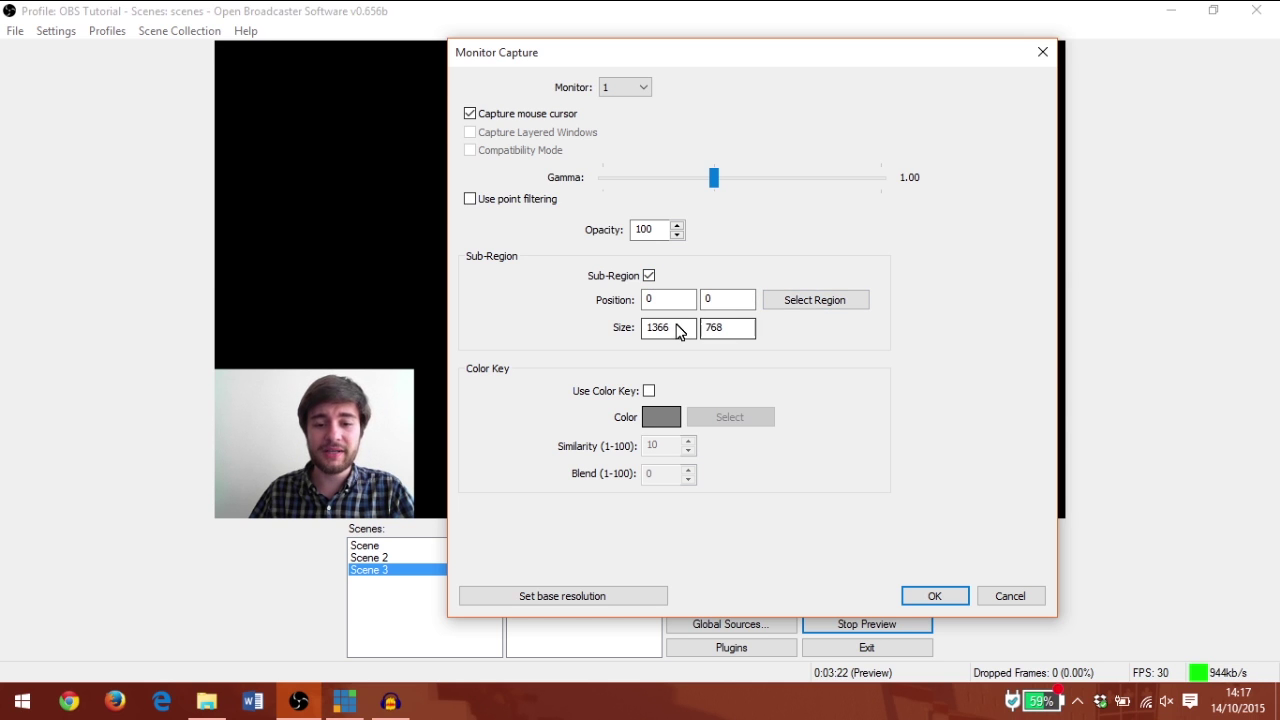
pyautogui.moveTo(689, 329); pyautogui.dragTo(653, 329)
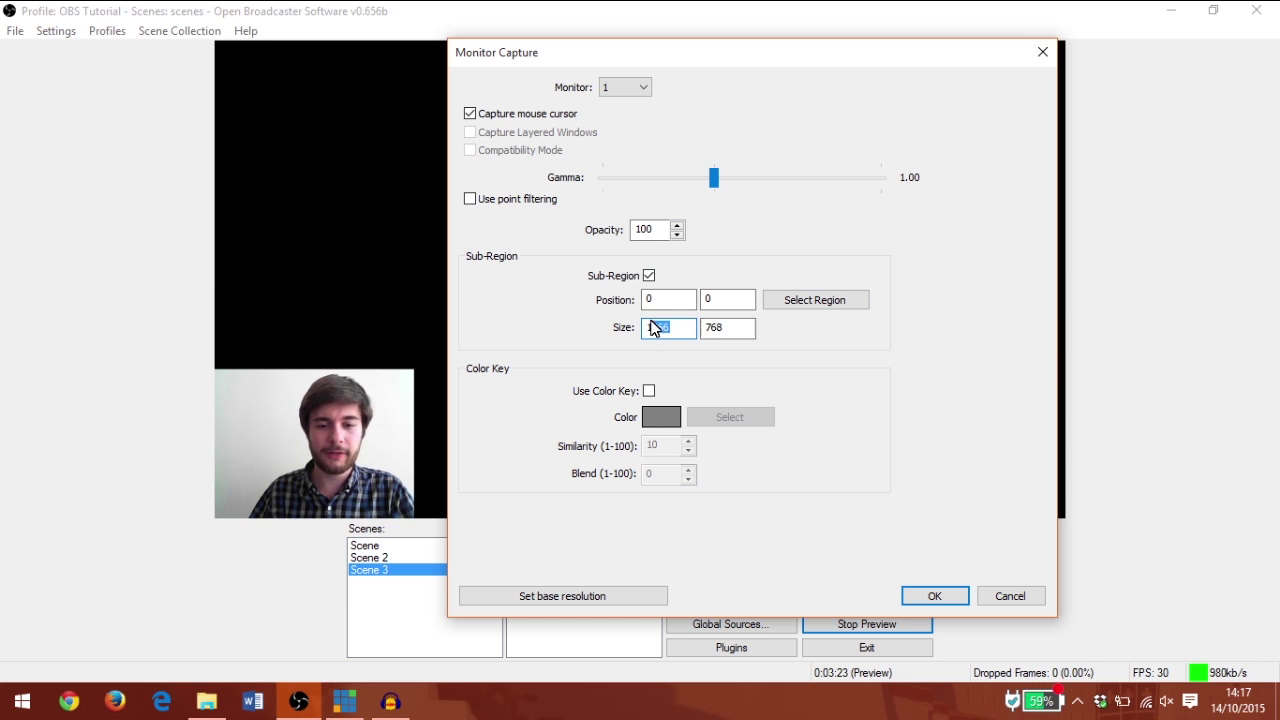
pyautogui.click(804, 303)
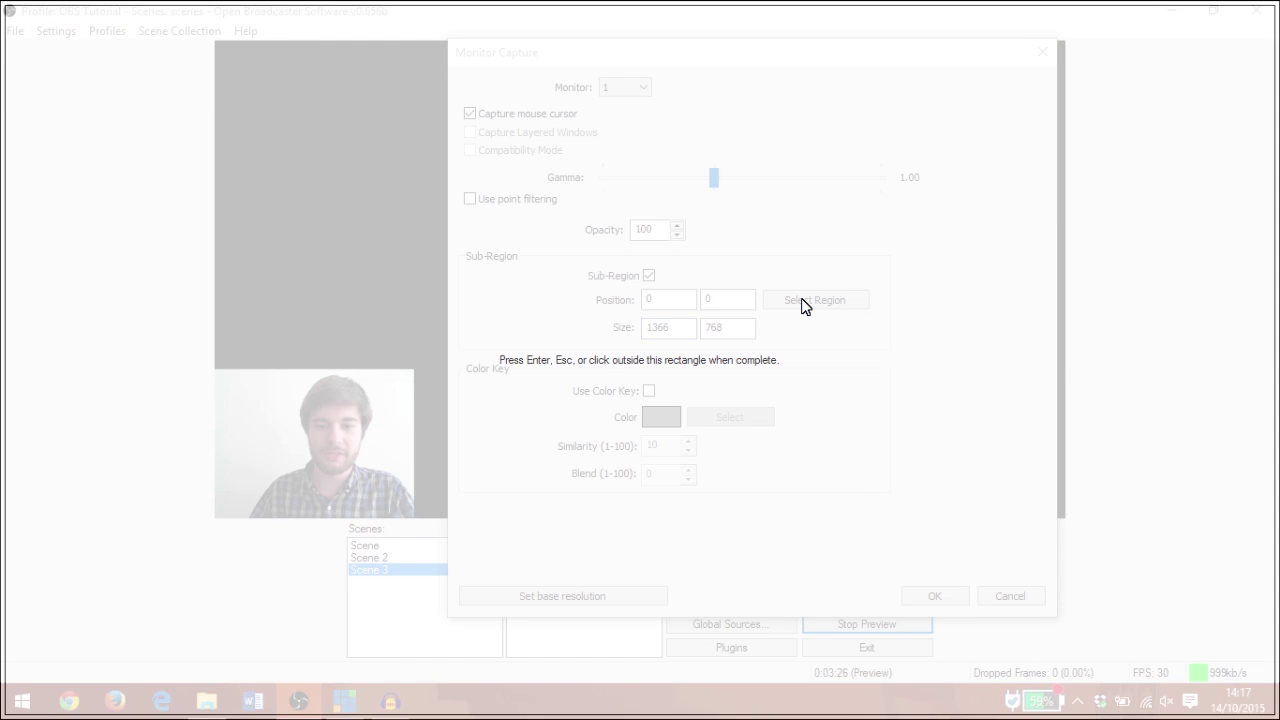
pyautogui.moveTo(640, 719); pyautogui.dragTo(640, 683)
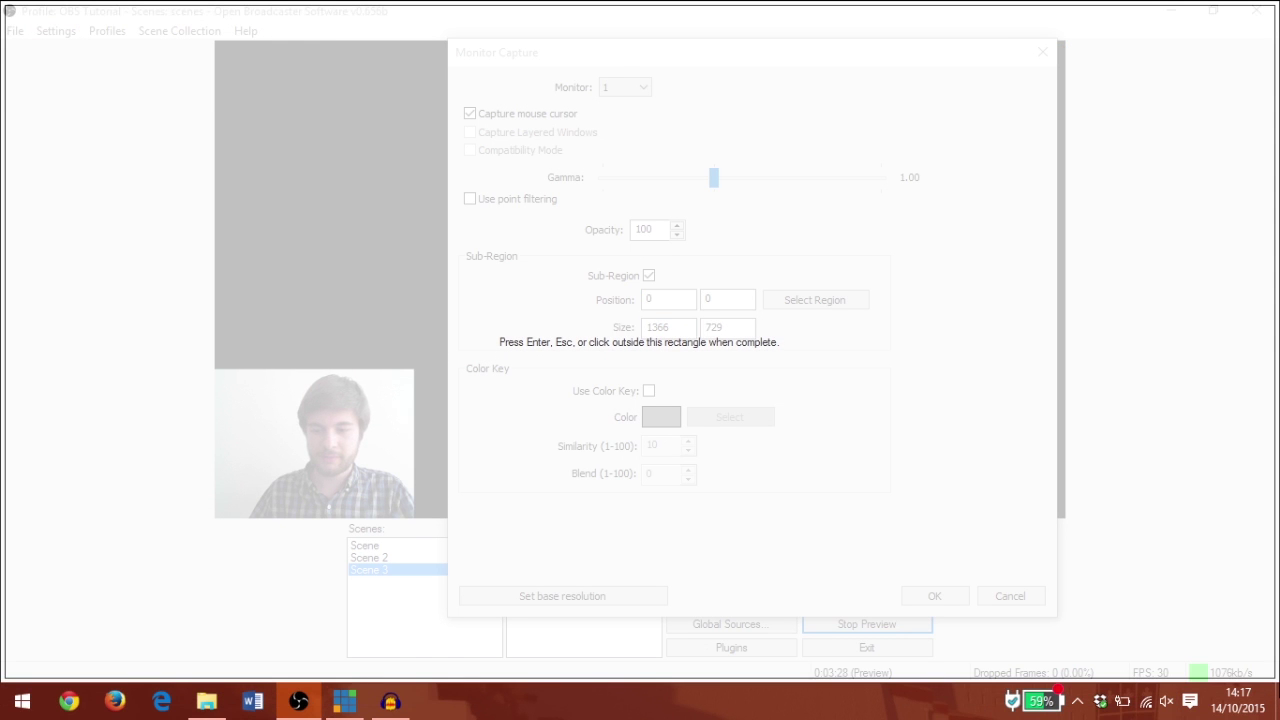
pyautogui.press('Return')
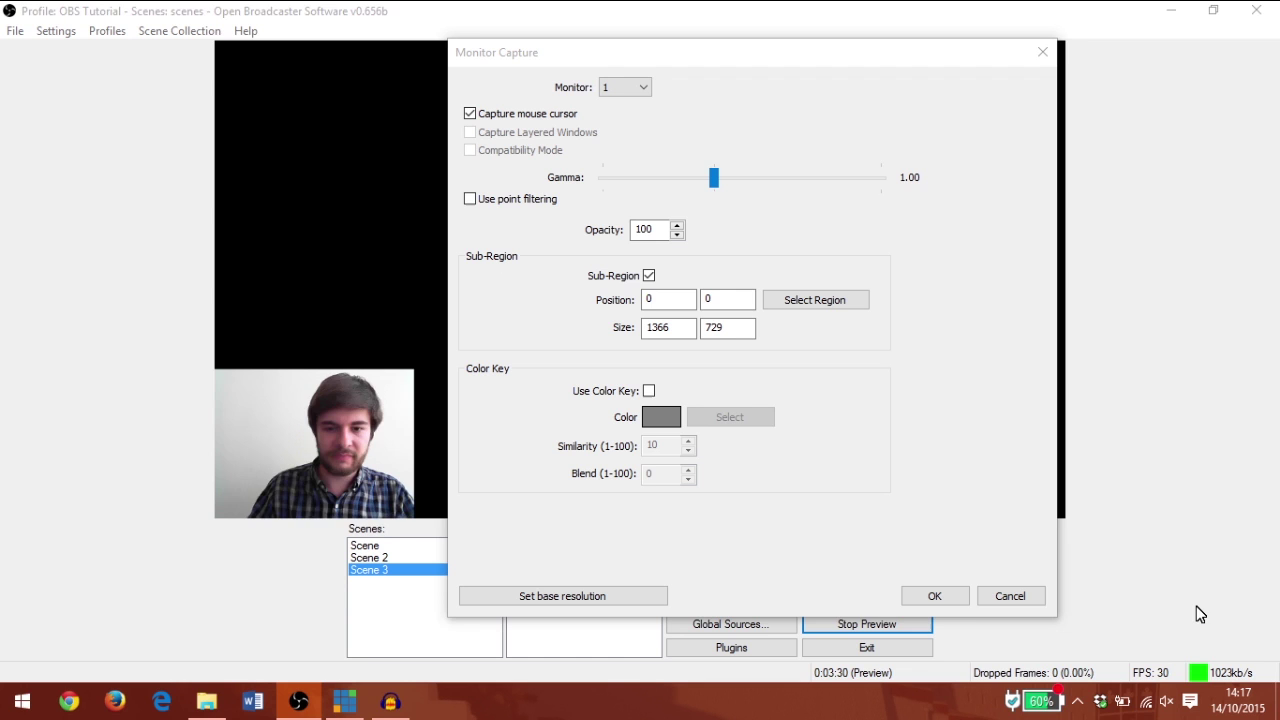
pyautogui.click(952, 597)
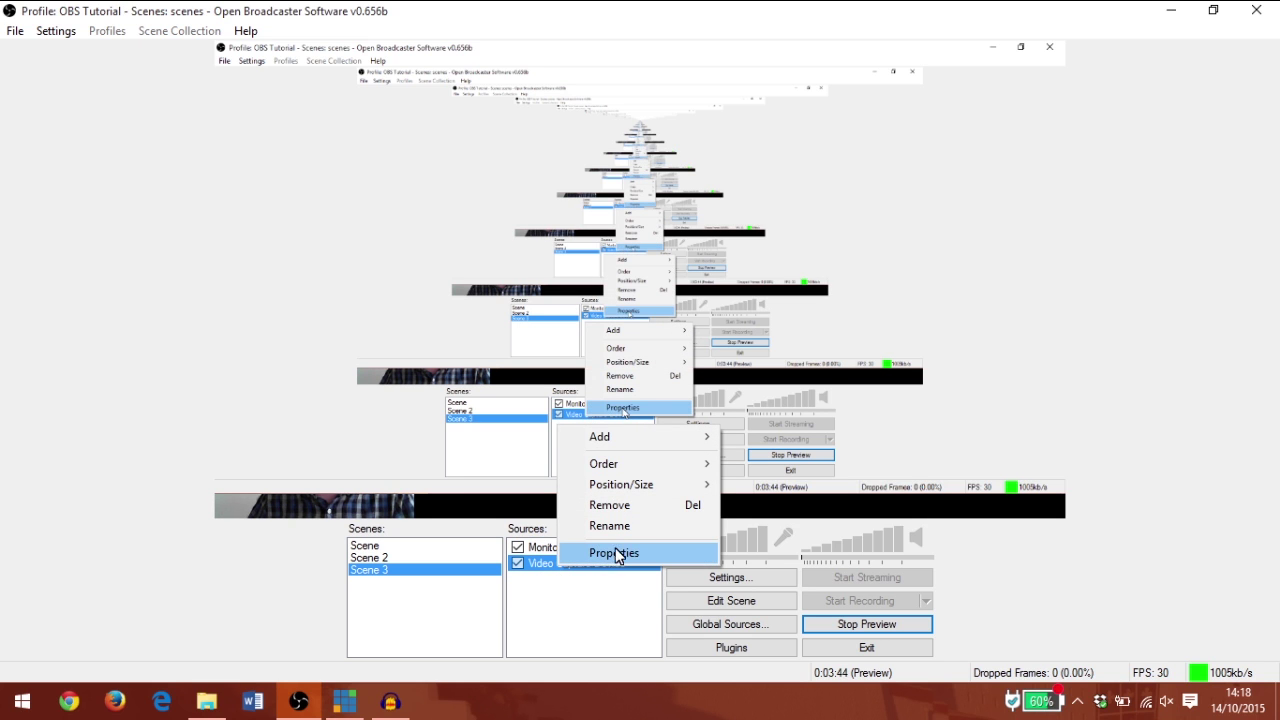
# - Move the Video Capture Device source up above Monitor Capture in Scene 3
pyautogui.moveTo(638, 474)
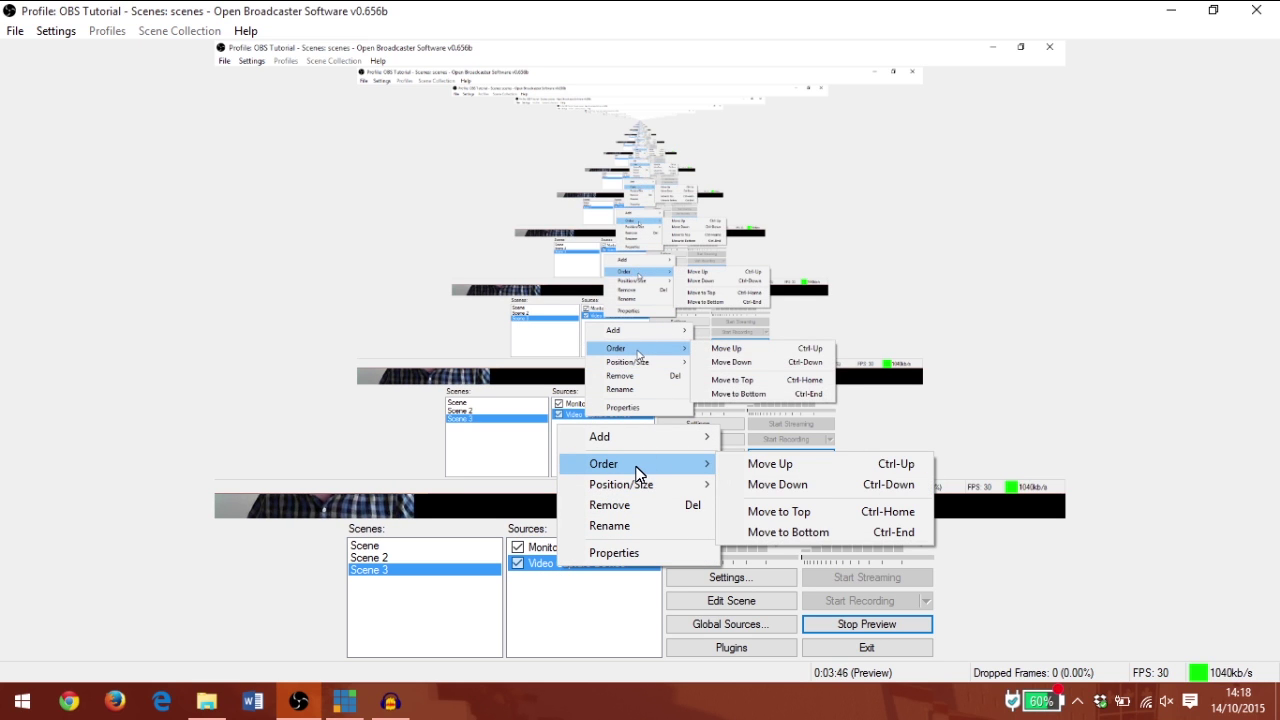
pyautogui.click(814, 468)
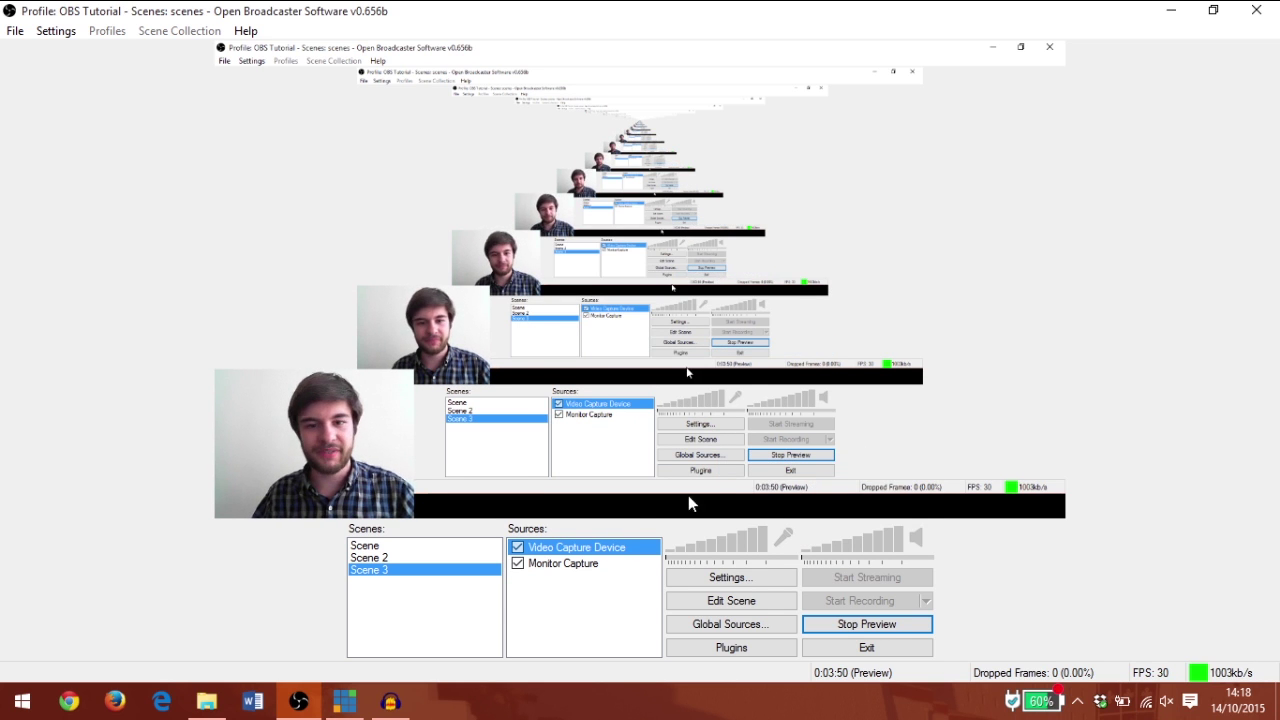
pyautogui.rightClick(405, 589)
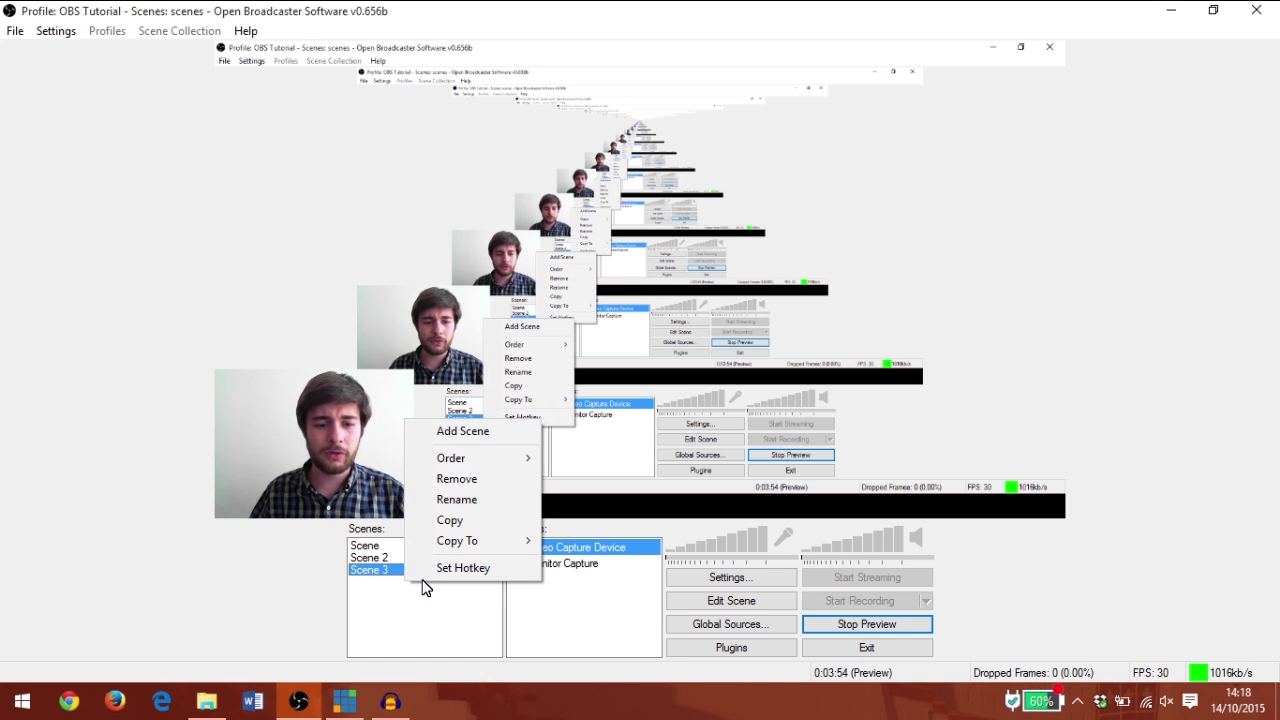
# - Add Scene 4 with an Image source under the default name Image
pyautogui.click(482, 439)
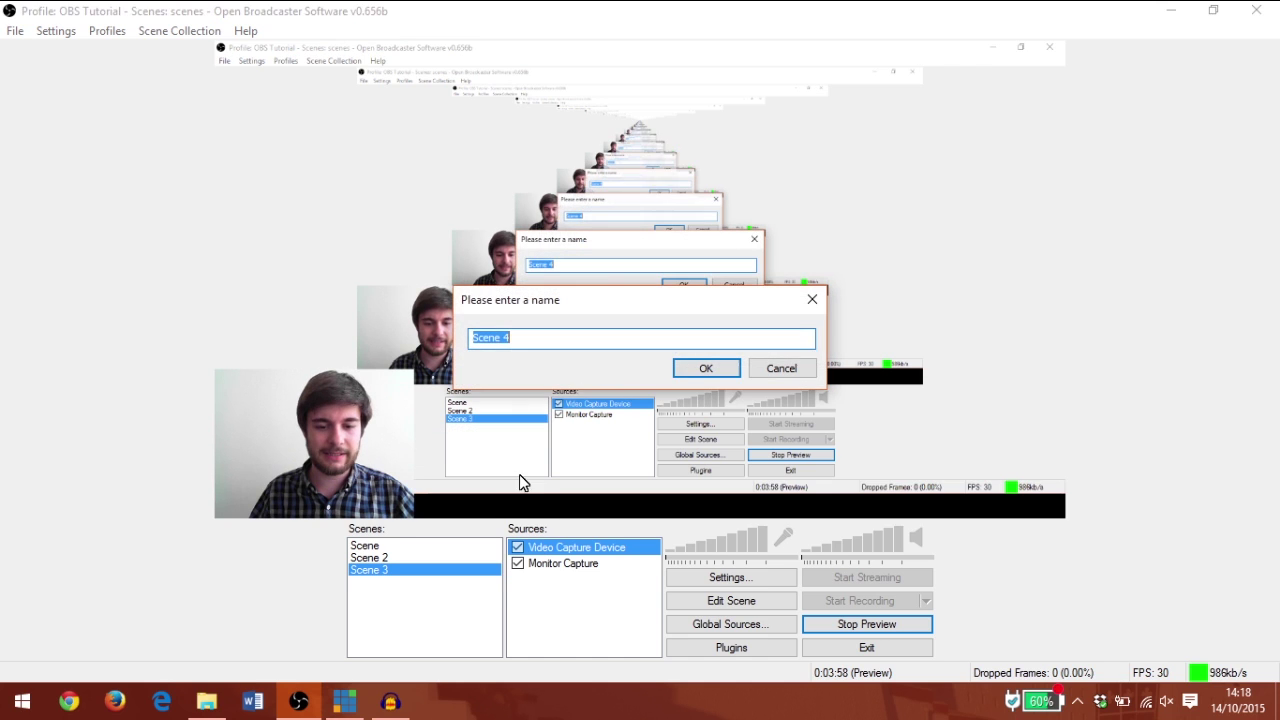
pyautogui.click(684, 372)
pyautogui.rightClick(557, 572)
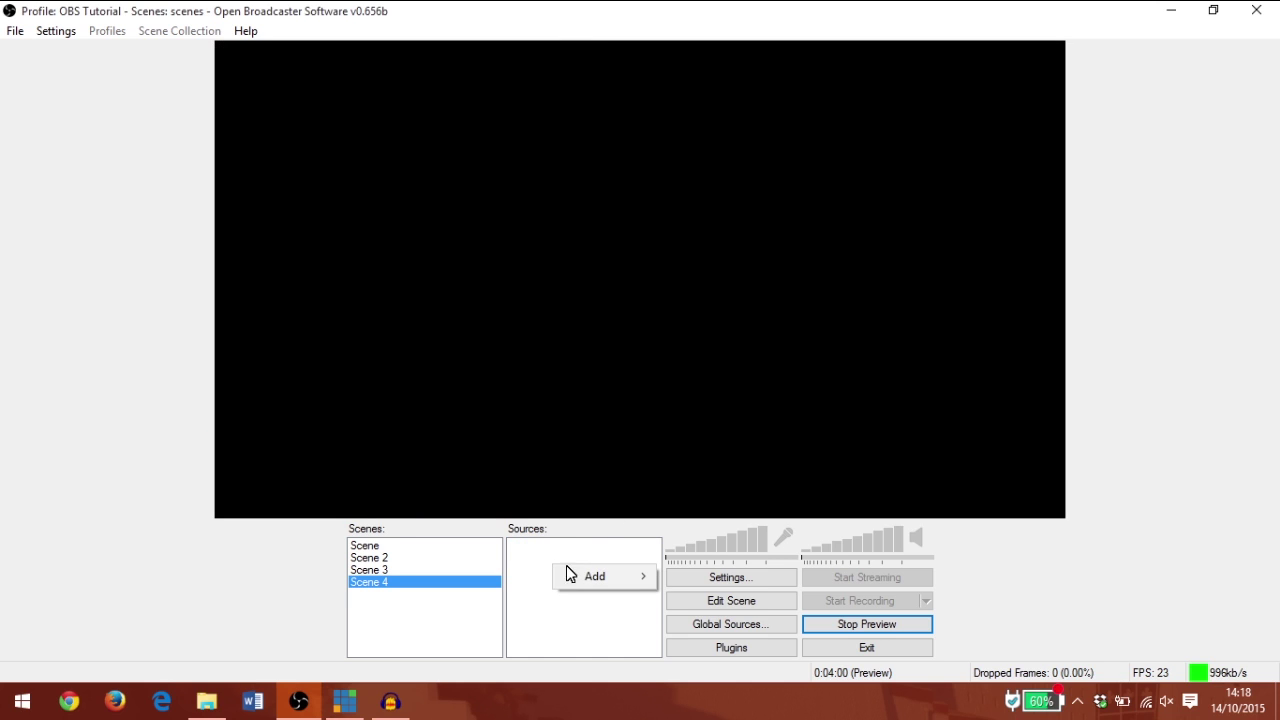
pyautogui.moveTo(594, 580)
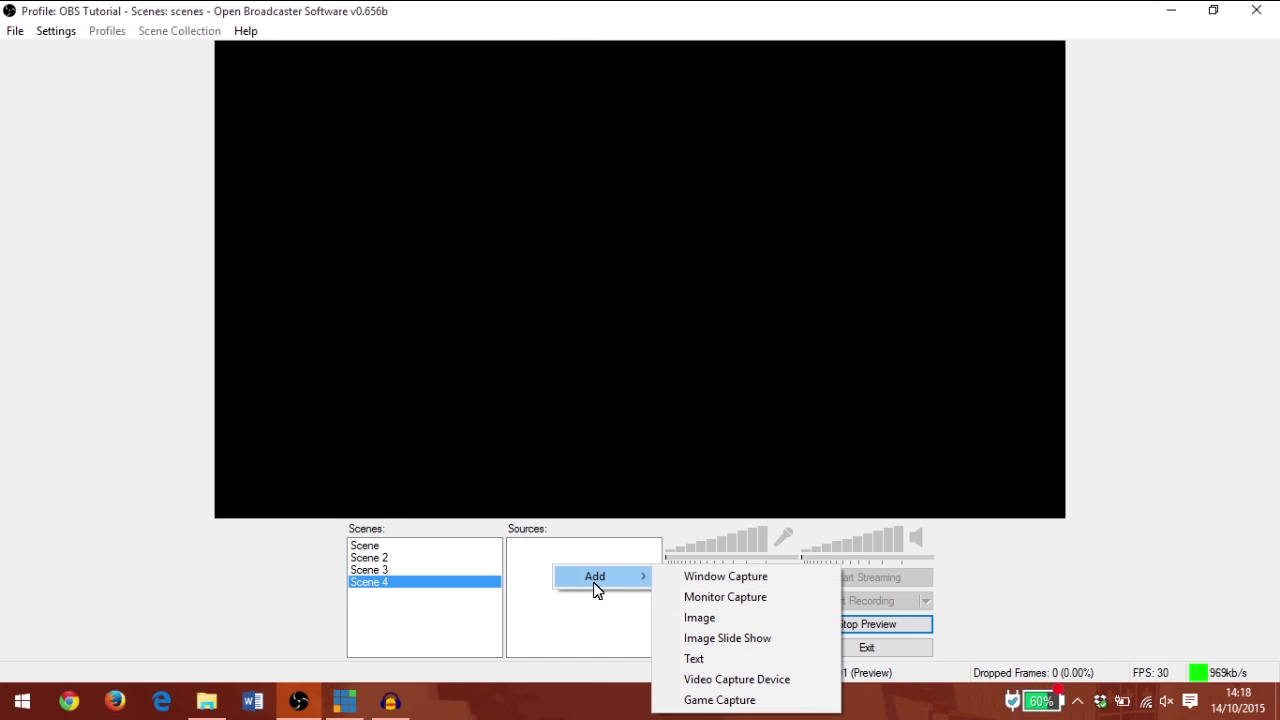
pyautogui.click(729, 619)
pyautogui.click(718, 360)
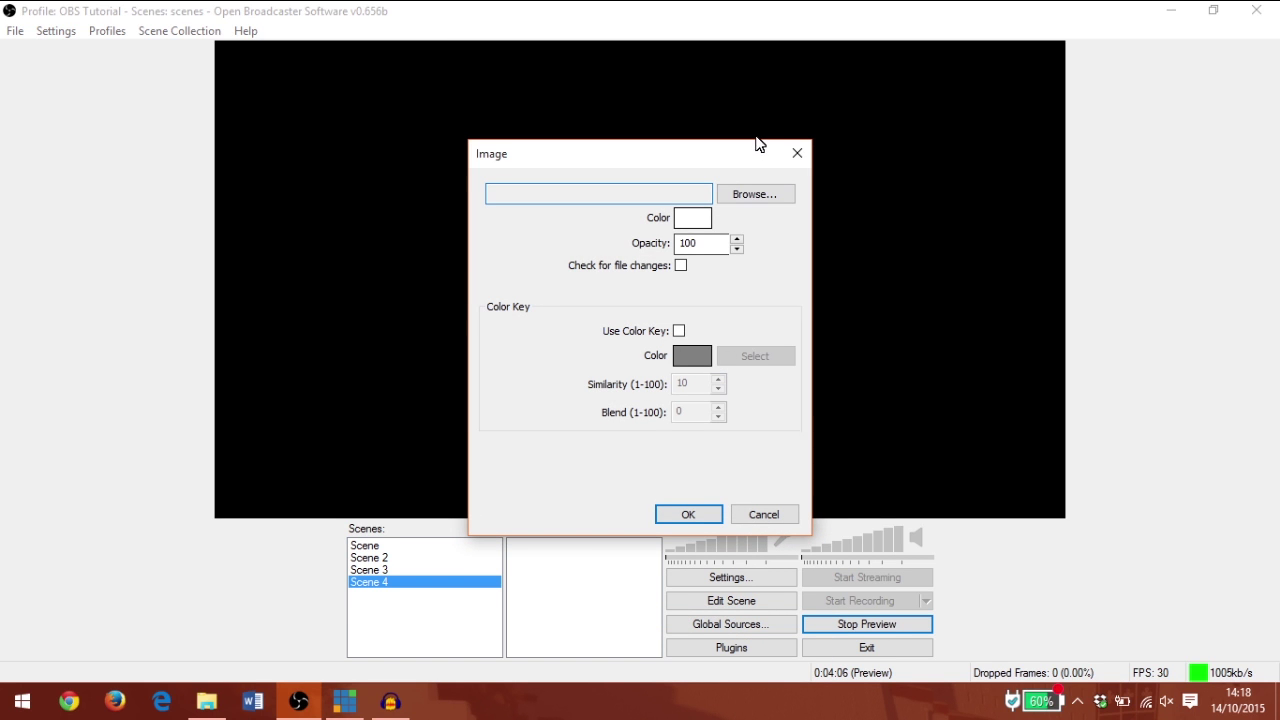
# - Load the DaCast tutorial title image into the Image source and confirm
pyautogui.click(756, 194)
pyautogui.scroll(-5, 758, 386)
pyautogui.click(818, 395)
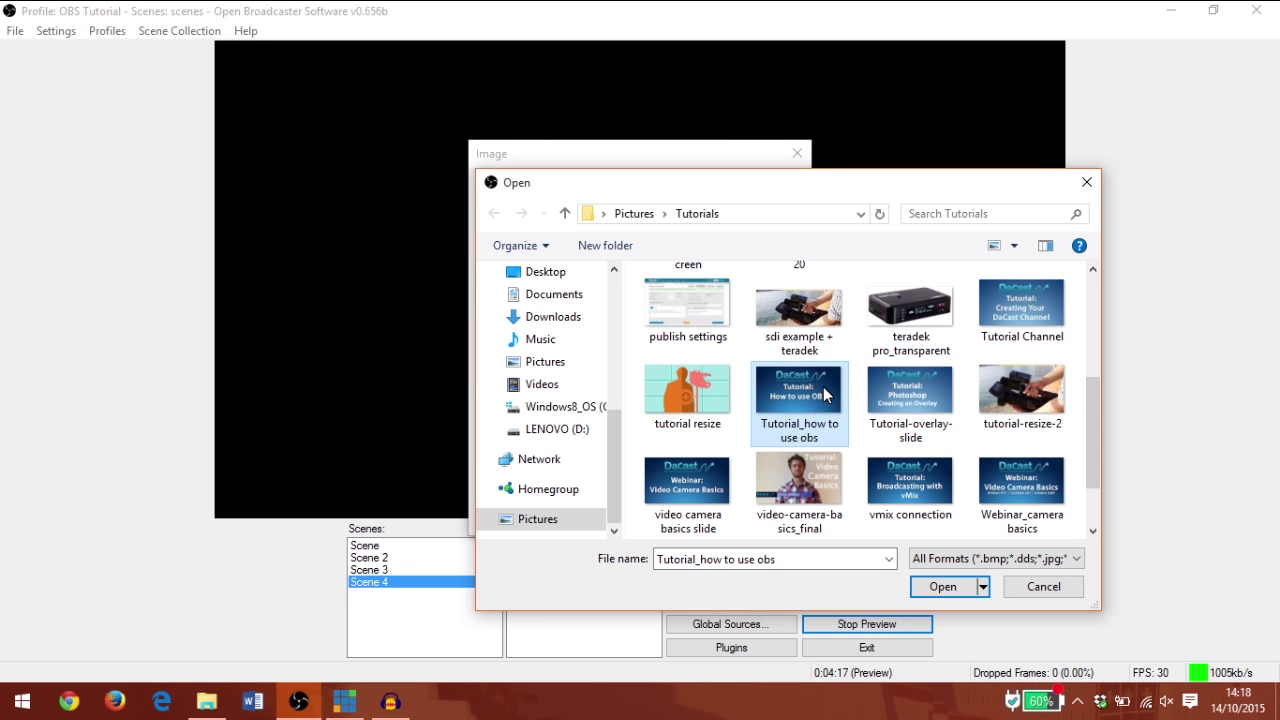
pyautogui.doubleClick(823, 395)
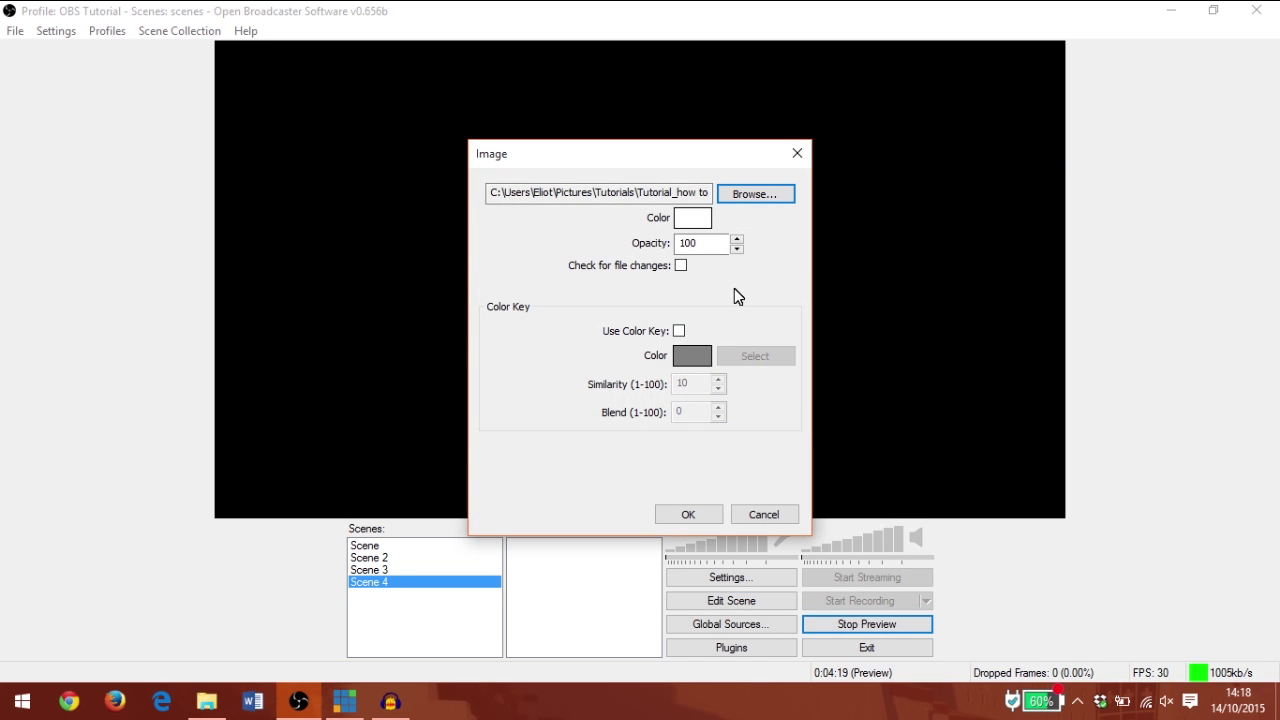
pyautogui.click(712, 515)
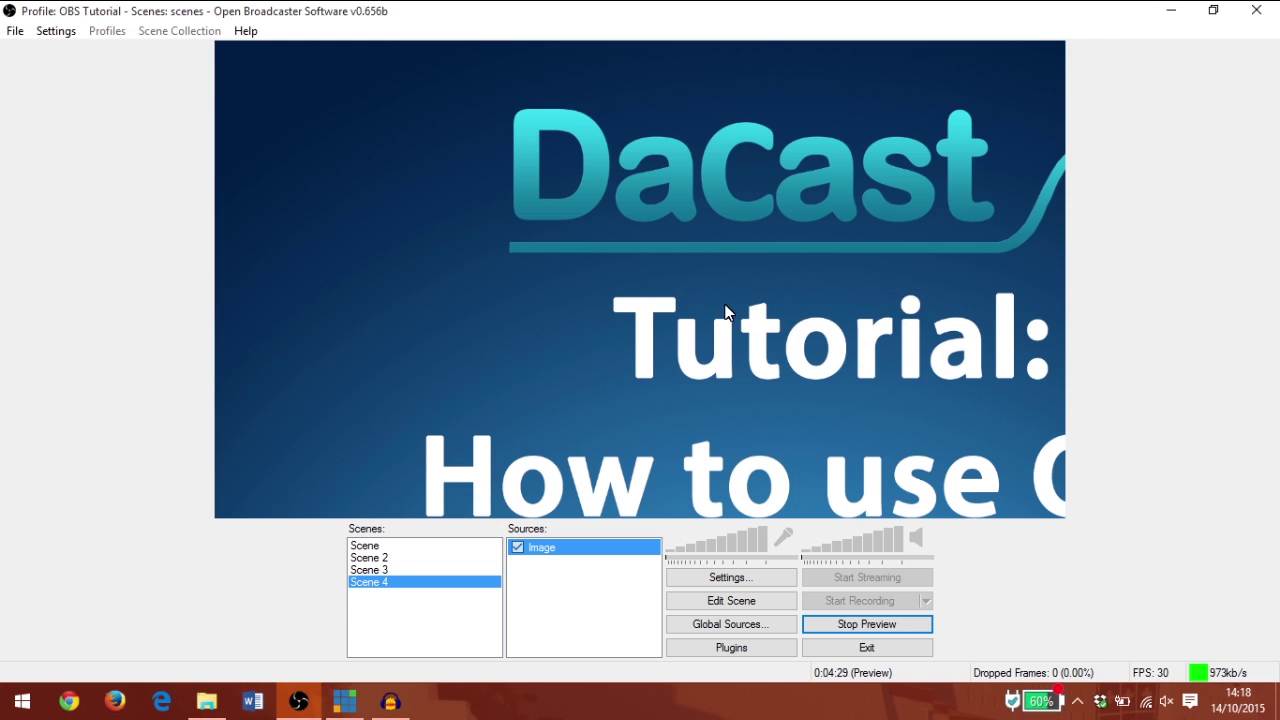
# - Fit the title image to the screen and clear the sources selection
pyautogui.rightClick(588, 156)
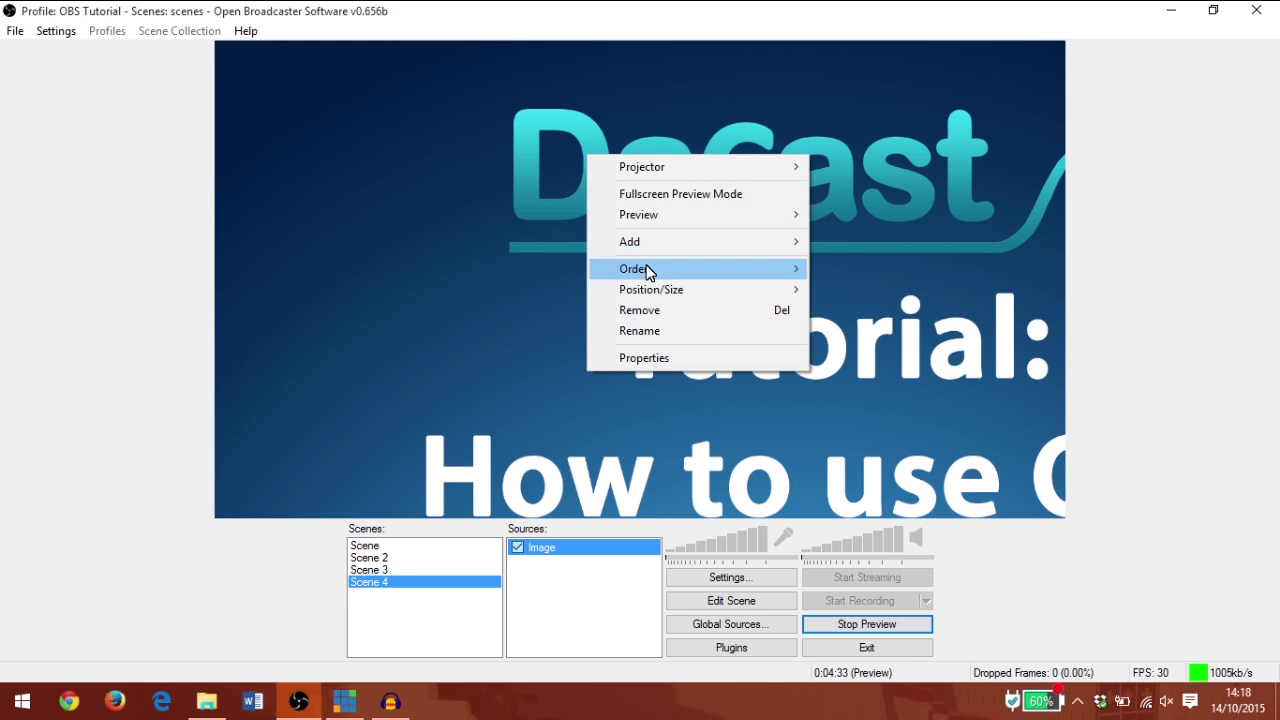
pyautogui.moveTo(652, 292)
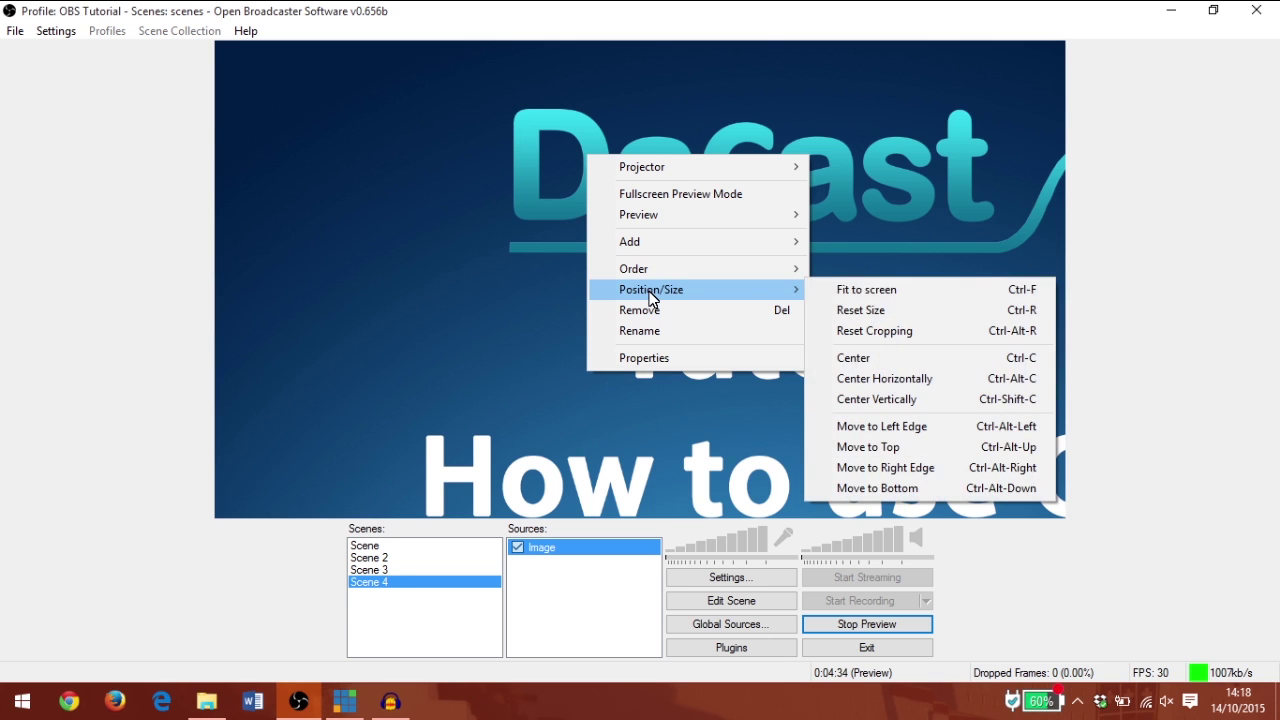
pyautogui.click(903, 293)
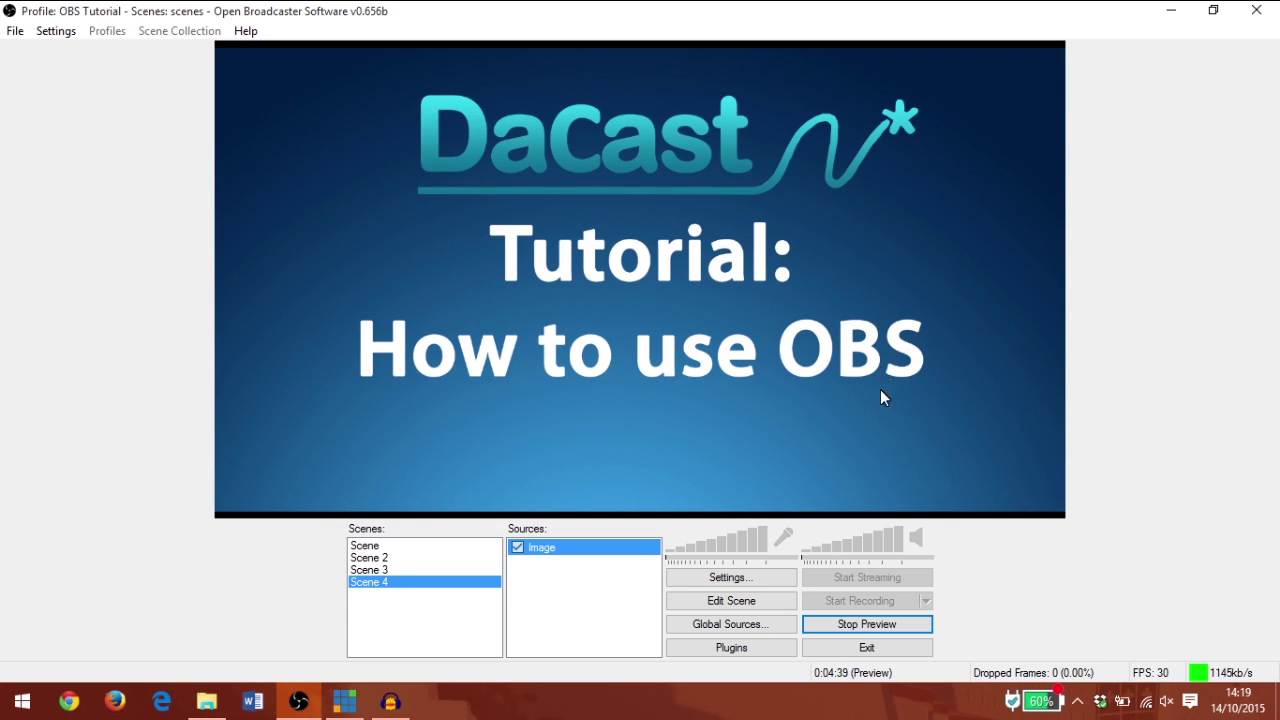
pyautogui.click(897, 627)
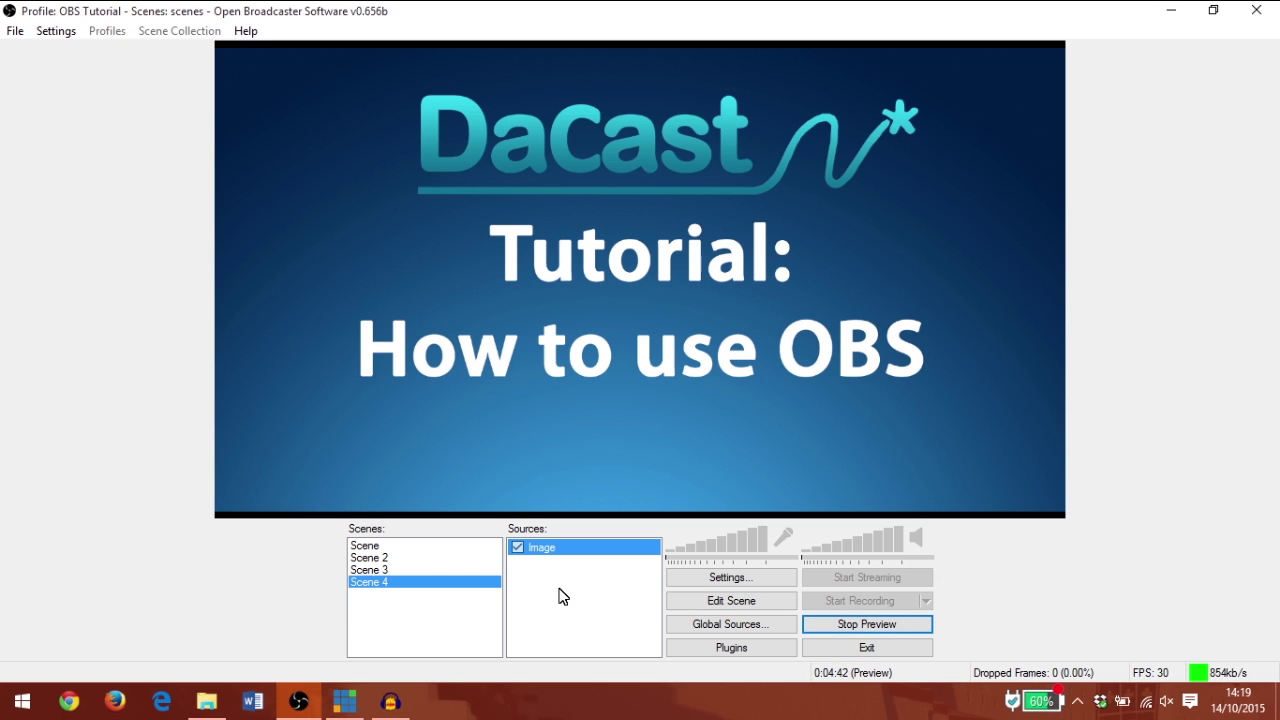
pyautogui.click(556, 575)
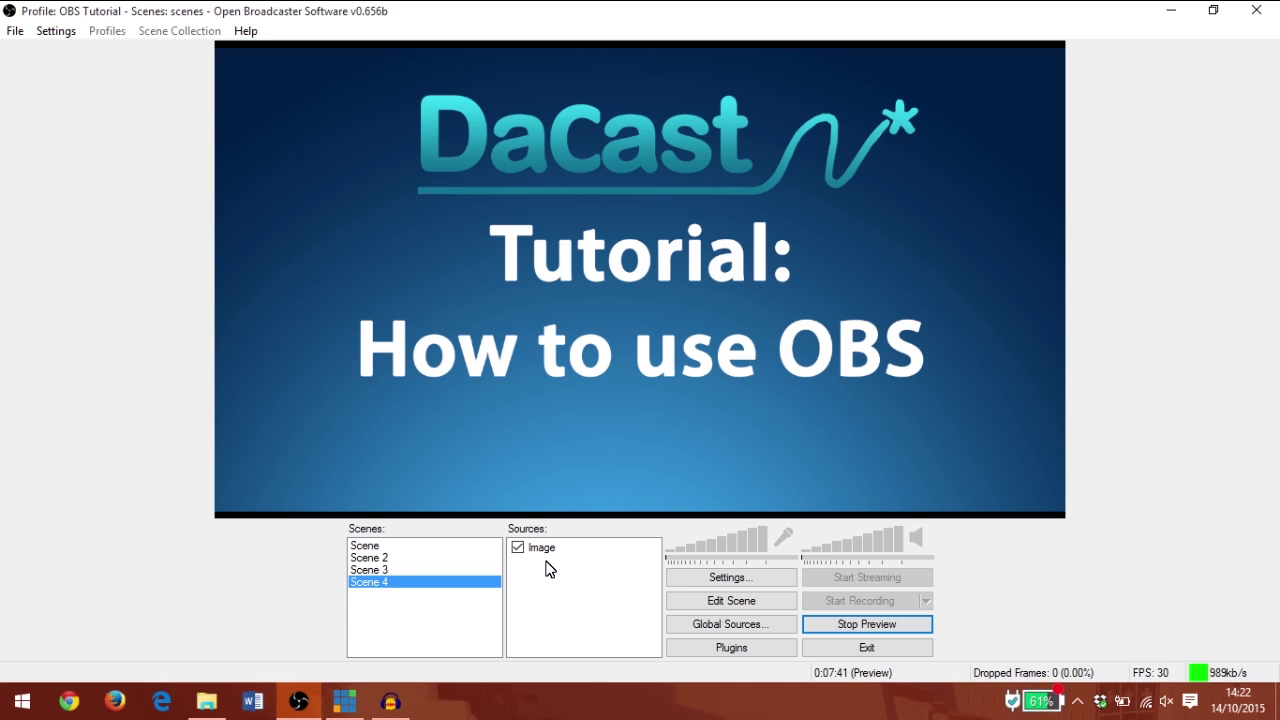
pyautogui.rightClick(546, 562)
pyautogui.moveTo(569, 574)
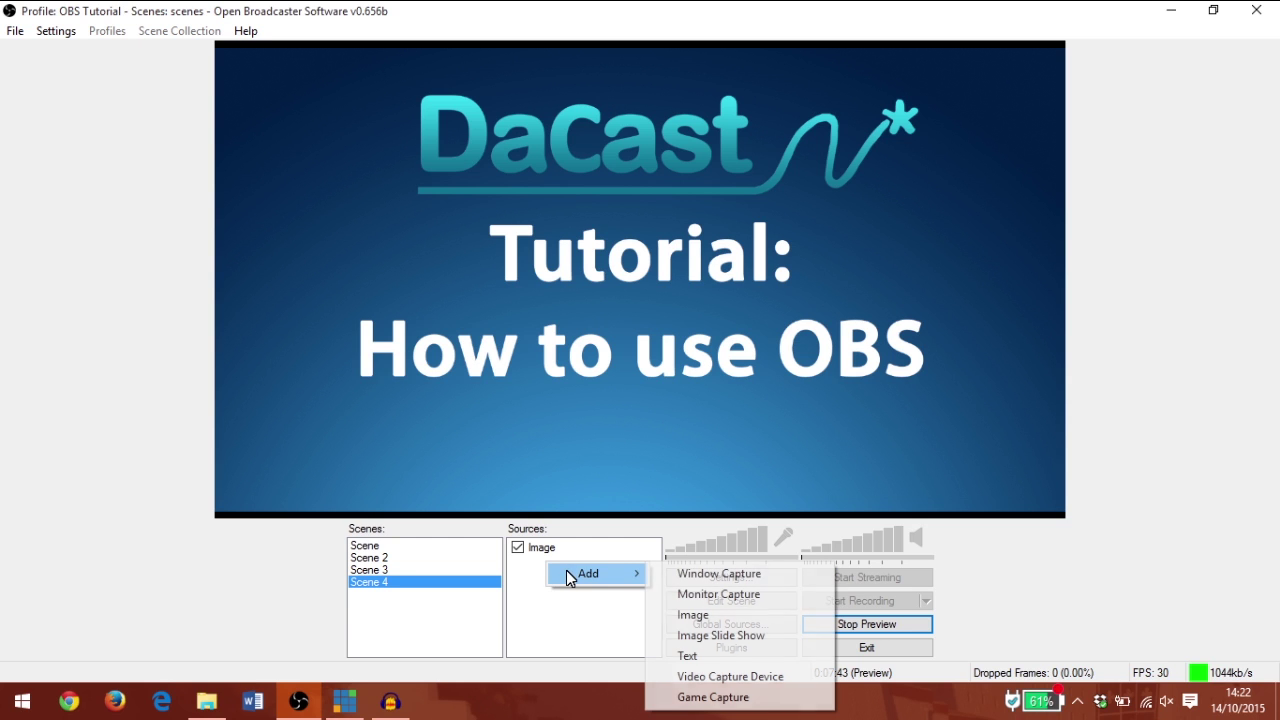
pyautogui.click(757, 637)
pyautogui.click(710, 370)
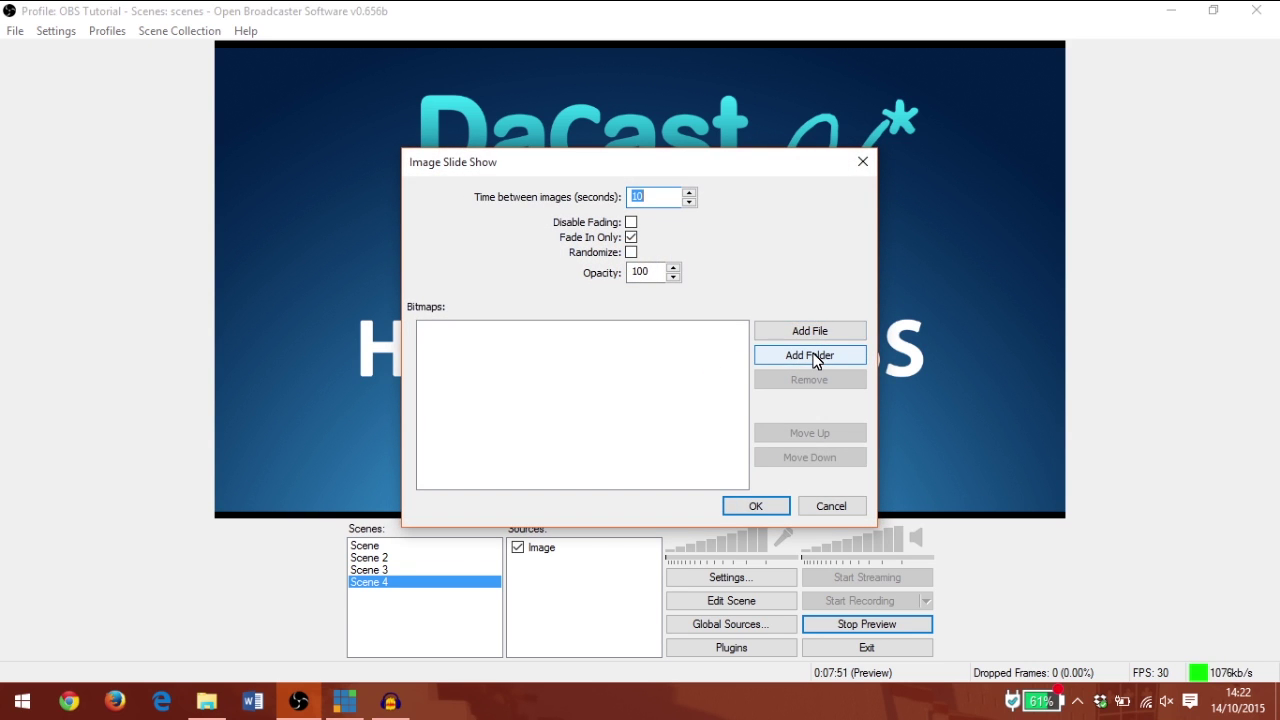
pyautogui.click(843, 506)
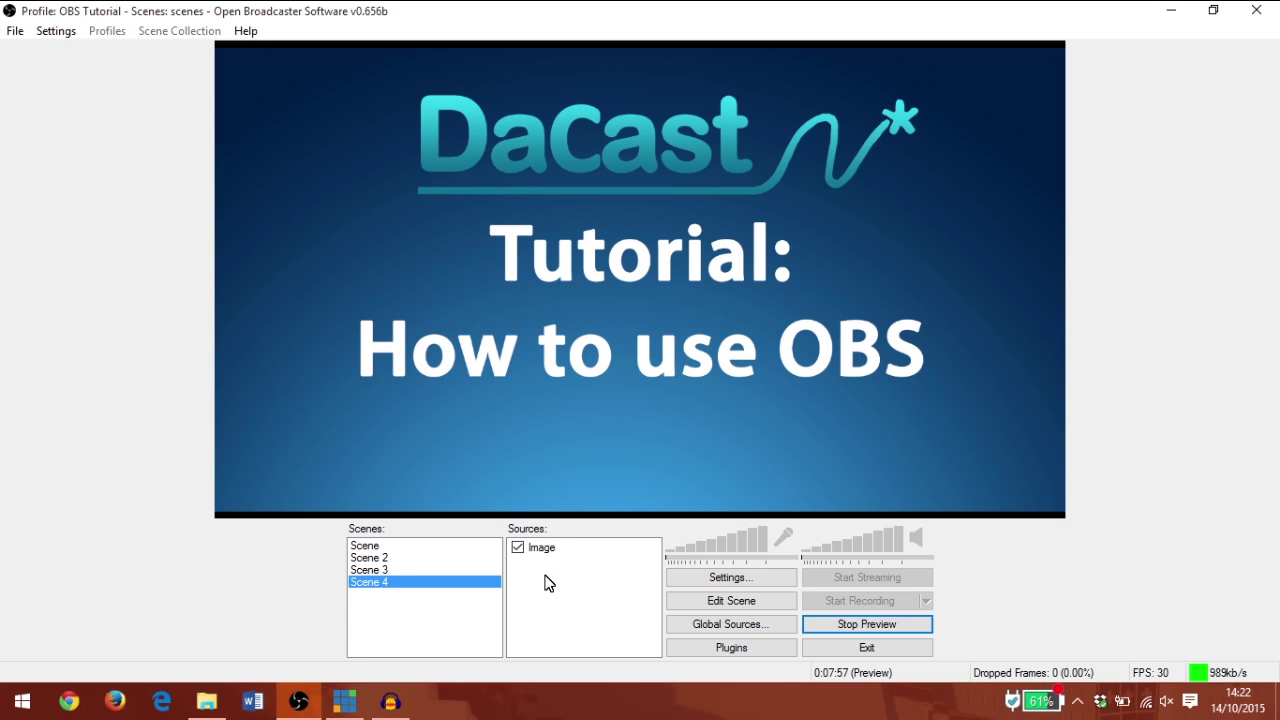
# - Assign Scene 4 the Alt+4 scene-switching hotkey
pyautogui.rightClick(385, 591)
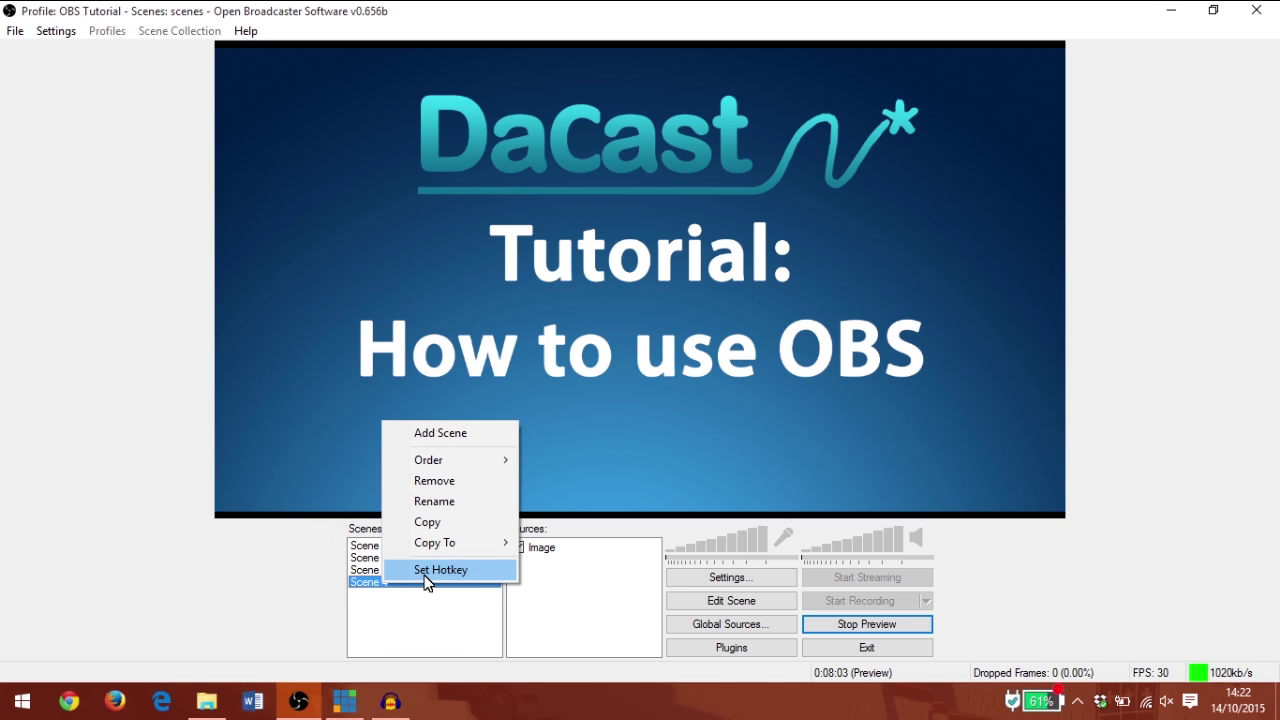
pyautogui.click(425, 578)
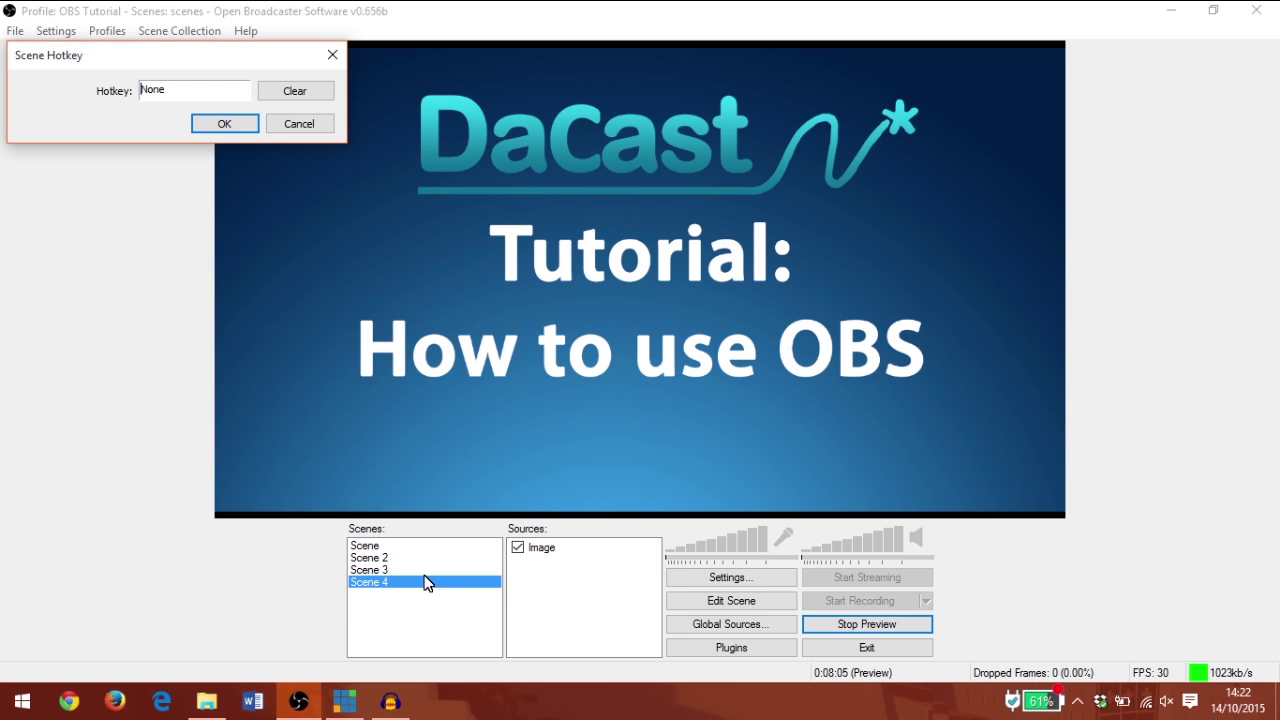
pyautogui.press('alt')
pyautogui.click(245, 127)
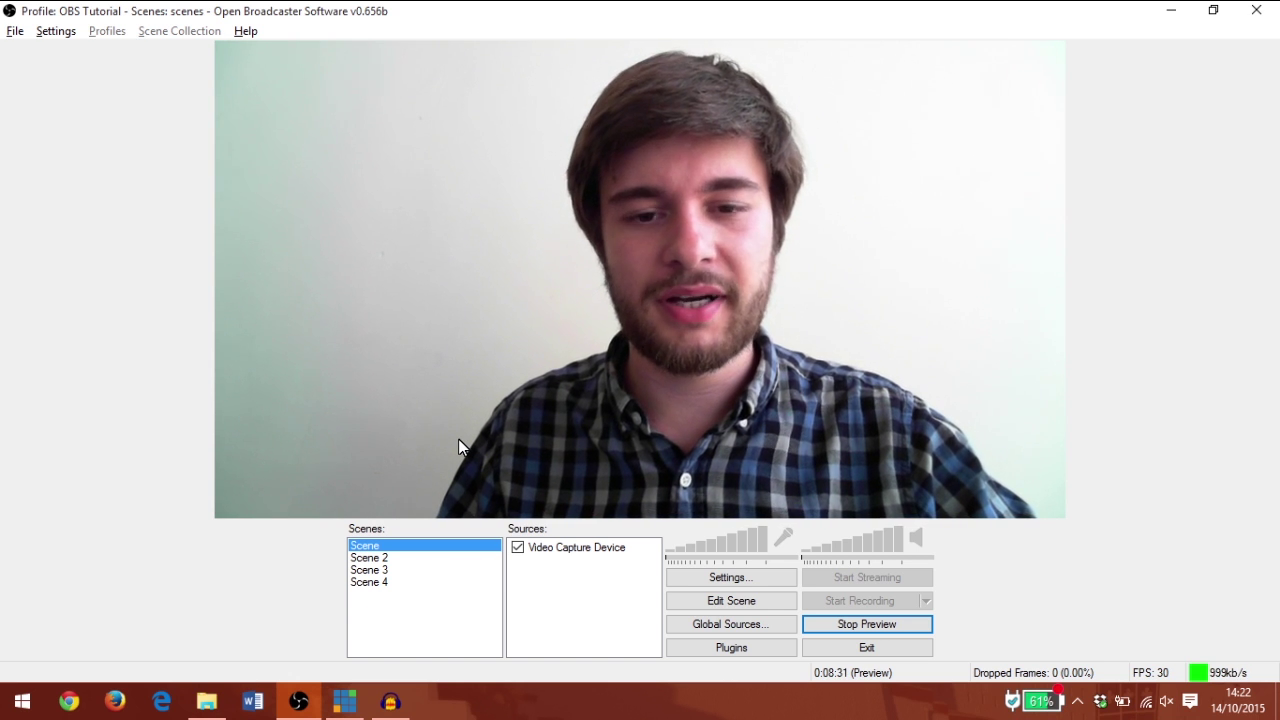
# - Test the hotkeys Alt+4, Alt+3, Alt+2, then Alt+1 to return to the webcam scene
pyautogui.hotkey('alt', '4')
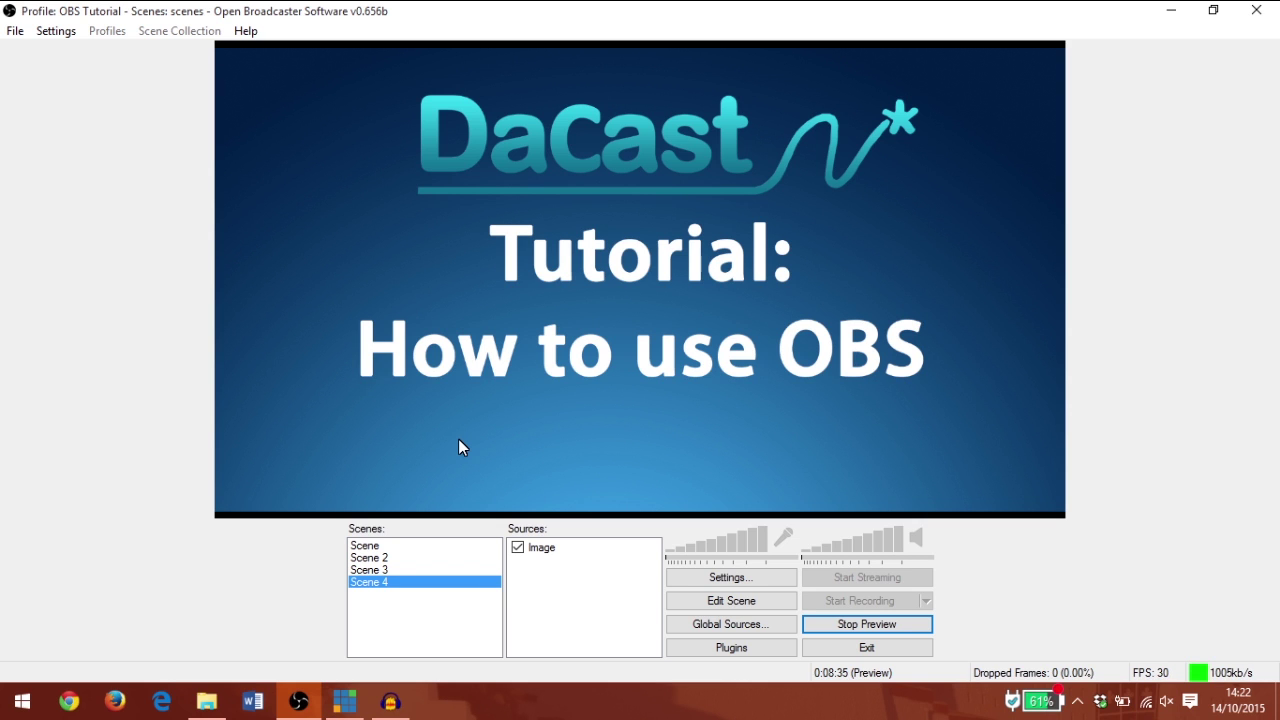
pyautogui.hotkey('alt', '3')
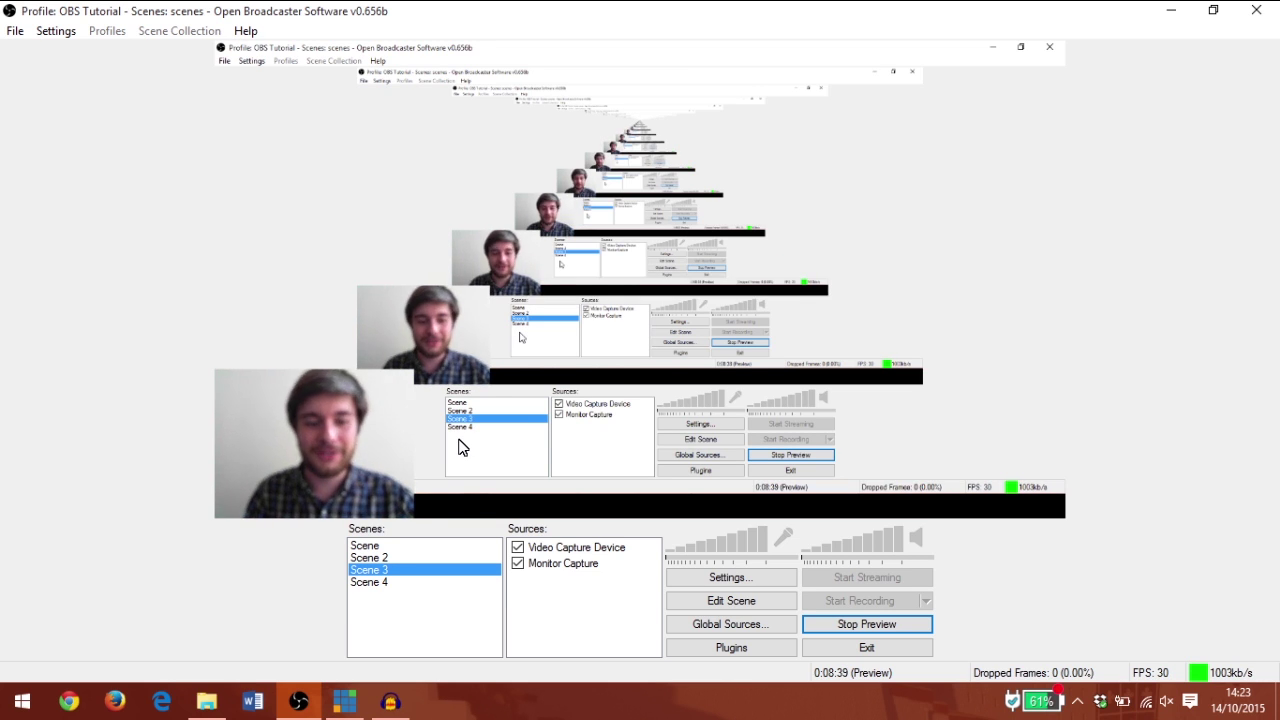
pyautogui.hotkey('alt', '2')
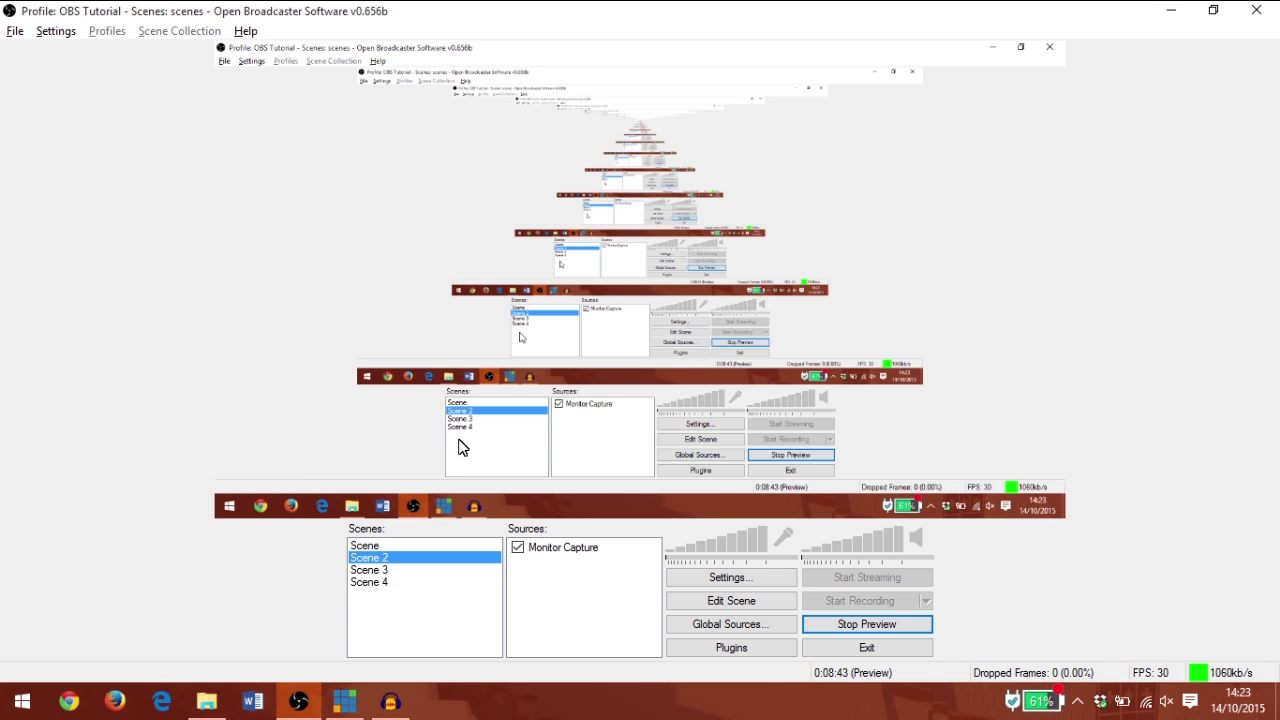
pyautogui.hotkey('alt', '1')
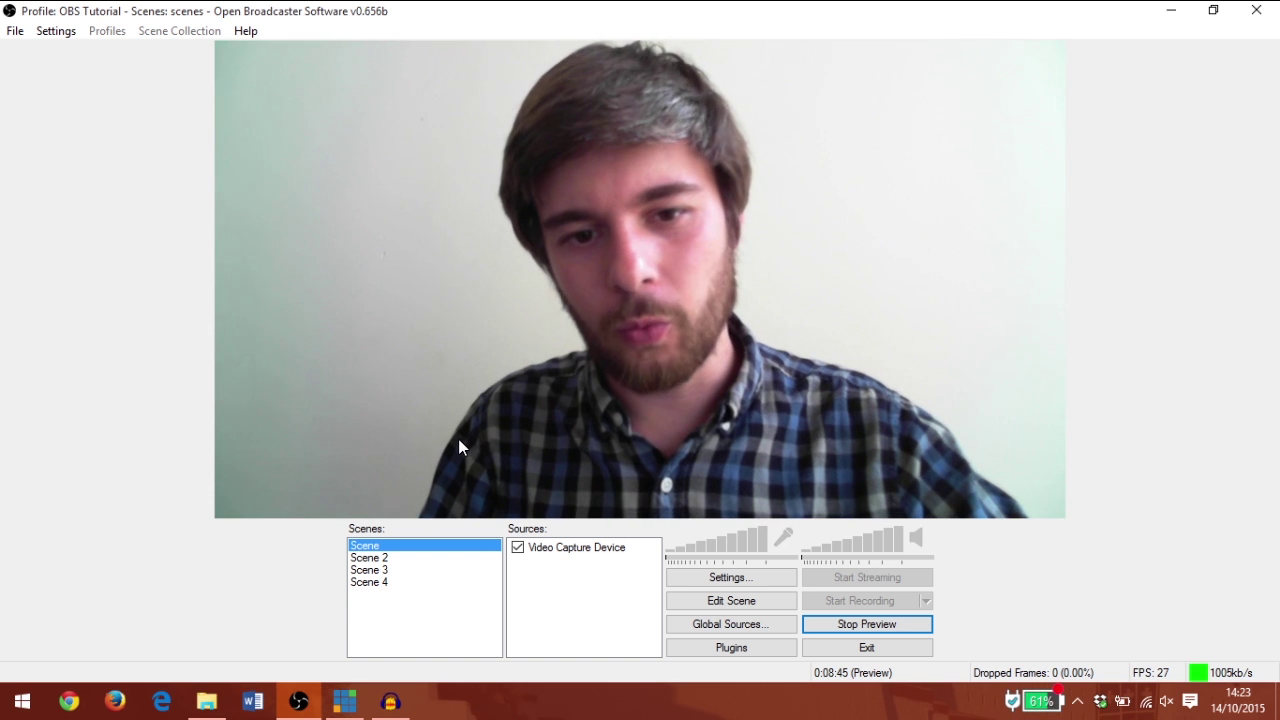